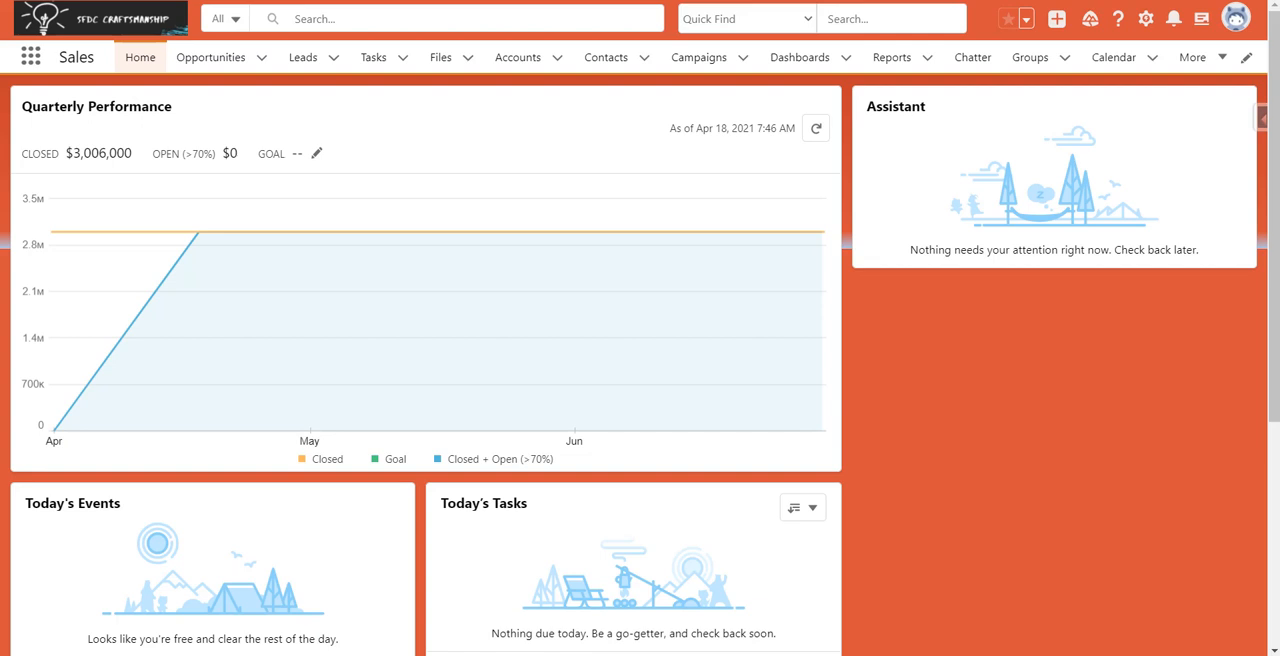
Step: Go to Setup and open the Global Actions page by searching for "global"
{"action": "left_click", "coordinate": [1154, 26]}
{"action": "left_click", "coordinate": [1093, 61]}
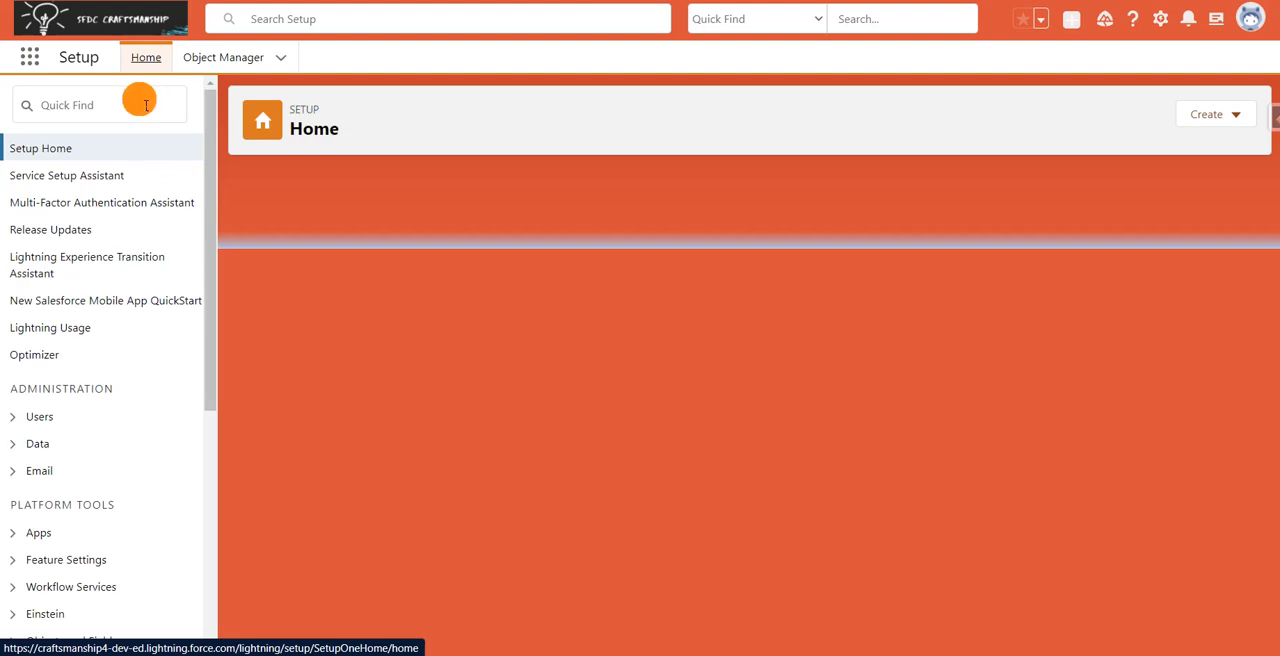
{"action": "left_click", "coordinate": [145, 104]}
{"action": "type", "text": "global"}
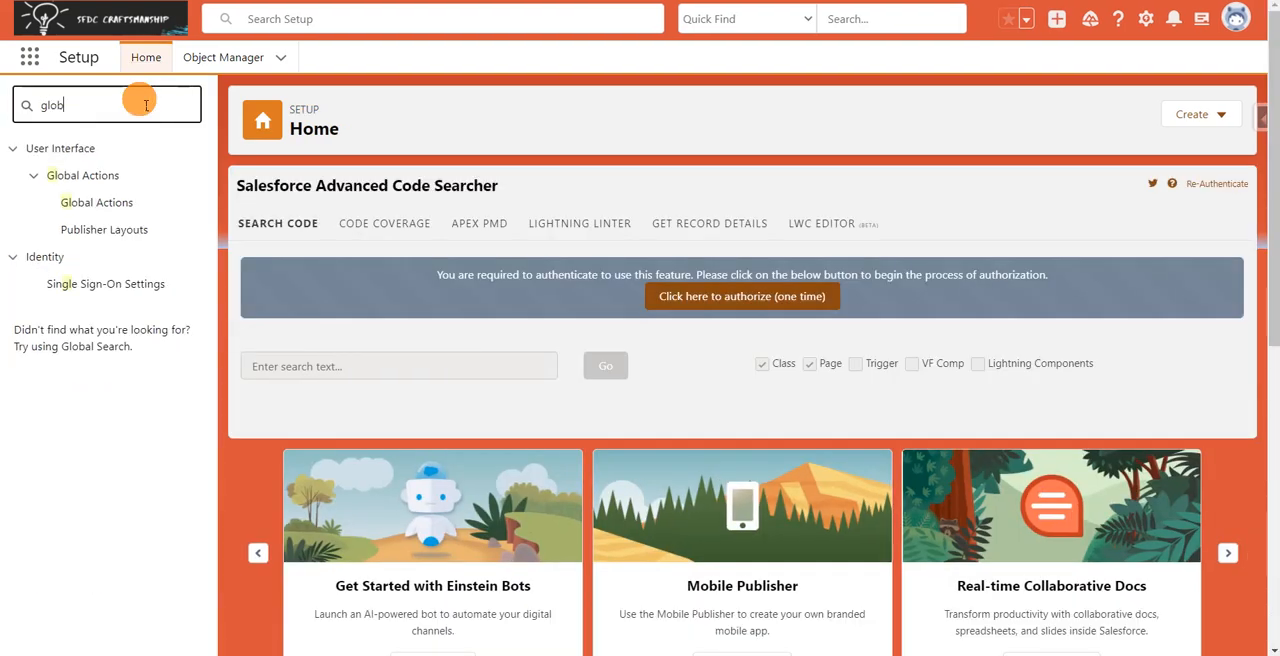
{"action": "left_click", "coordinate": [112, 207]}
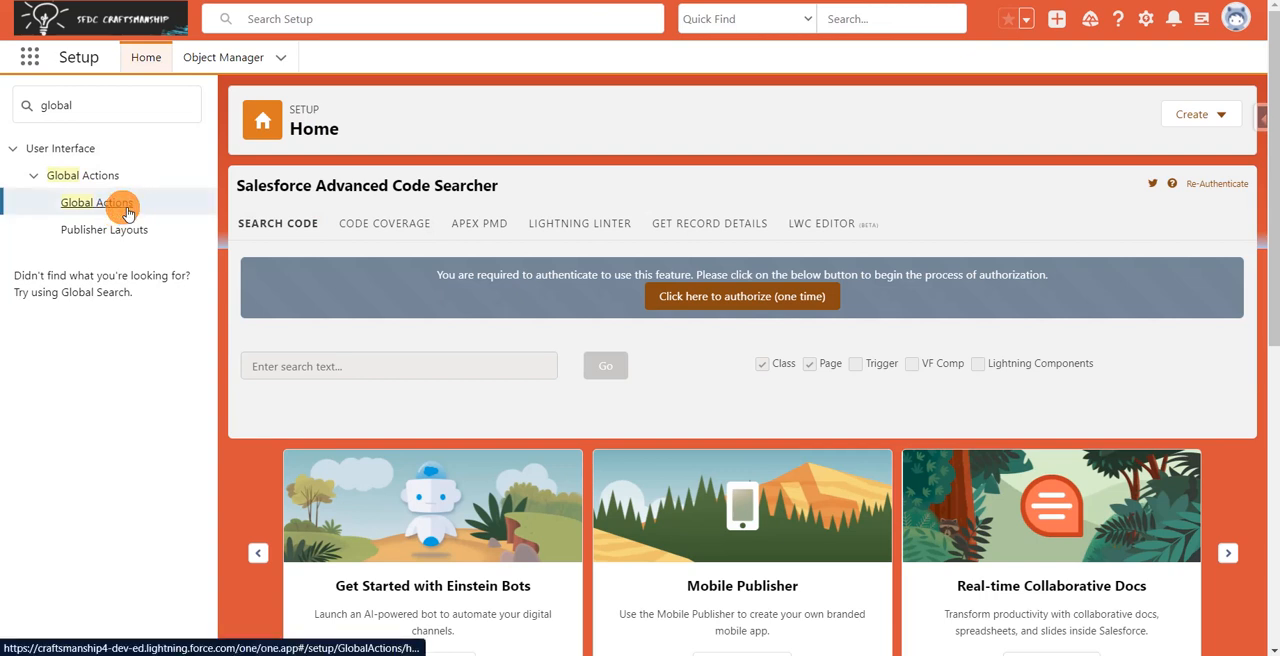
{"action": "left_click", "coordinate": [123, 210]}
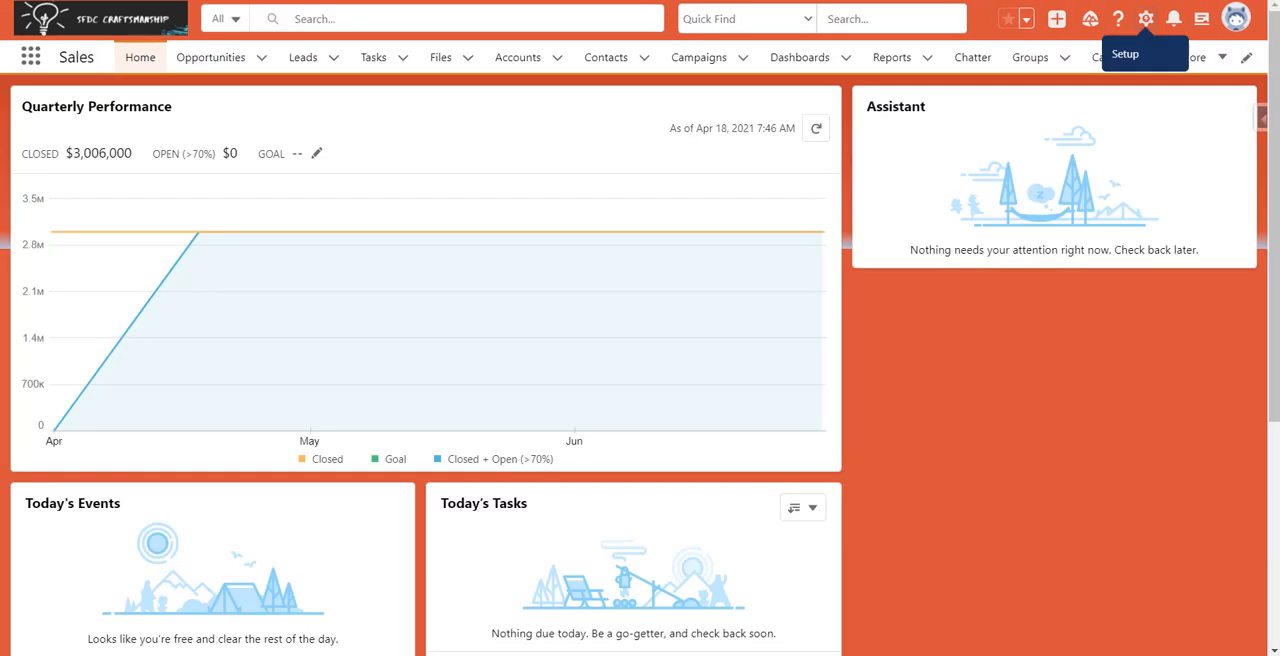
Step: Open Setup again from the Sales home page and bring up the Flows page by searching for "flows"
{"action": "left_click", "coordinate": [1146, 18]}
{"action": "left_click", "coordinate": [1068, 78]}
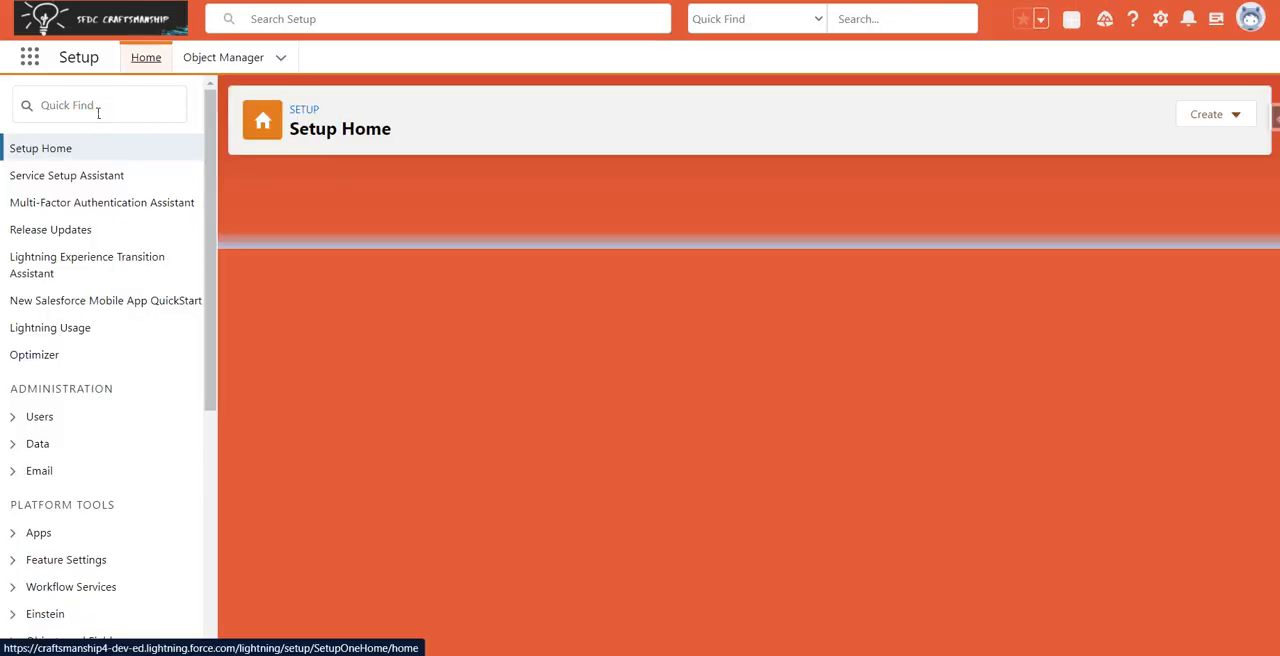
{"action": "left_click", "coordinate": [100, 107]}
{"action": "type", "text": "flow"}
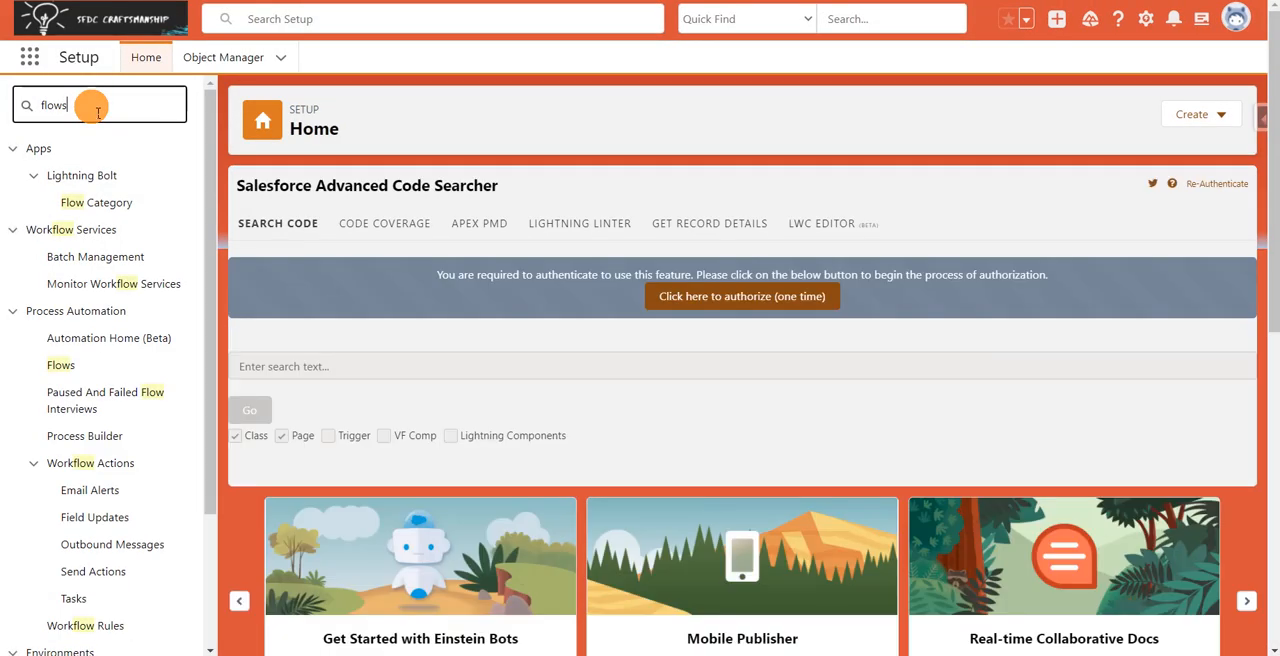
{"action": "type", "text": "s"}
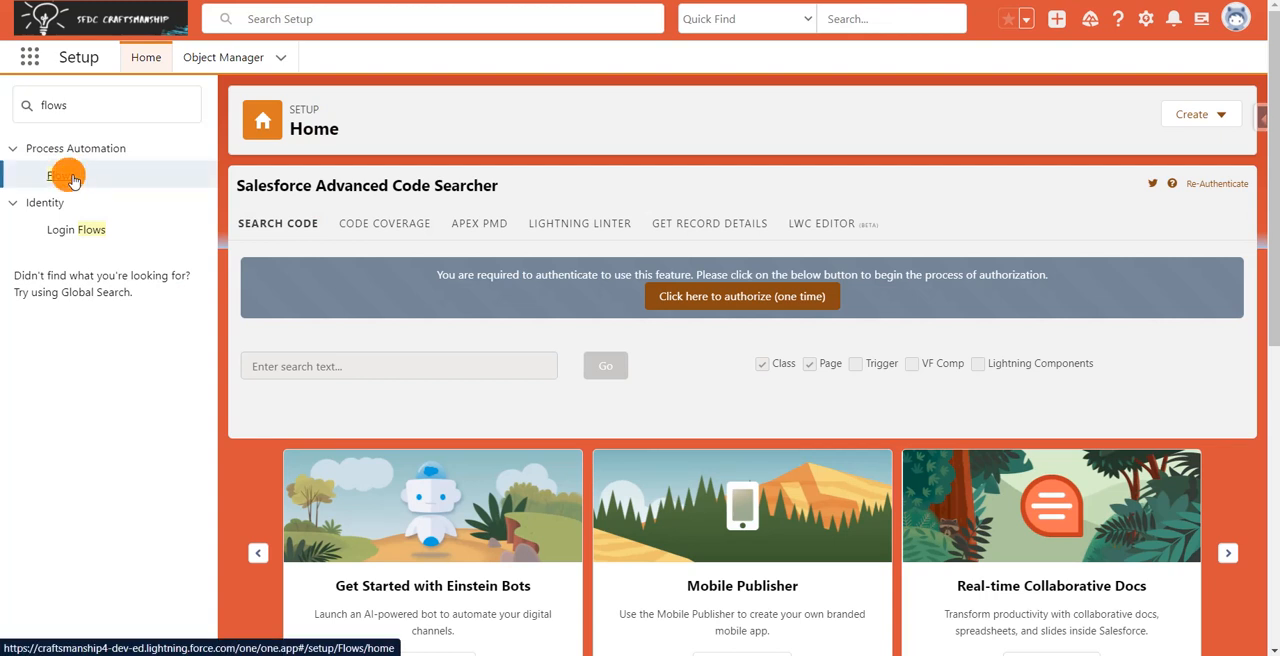
{"action": "left_click", "coordinate": [70, 177]}
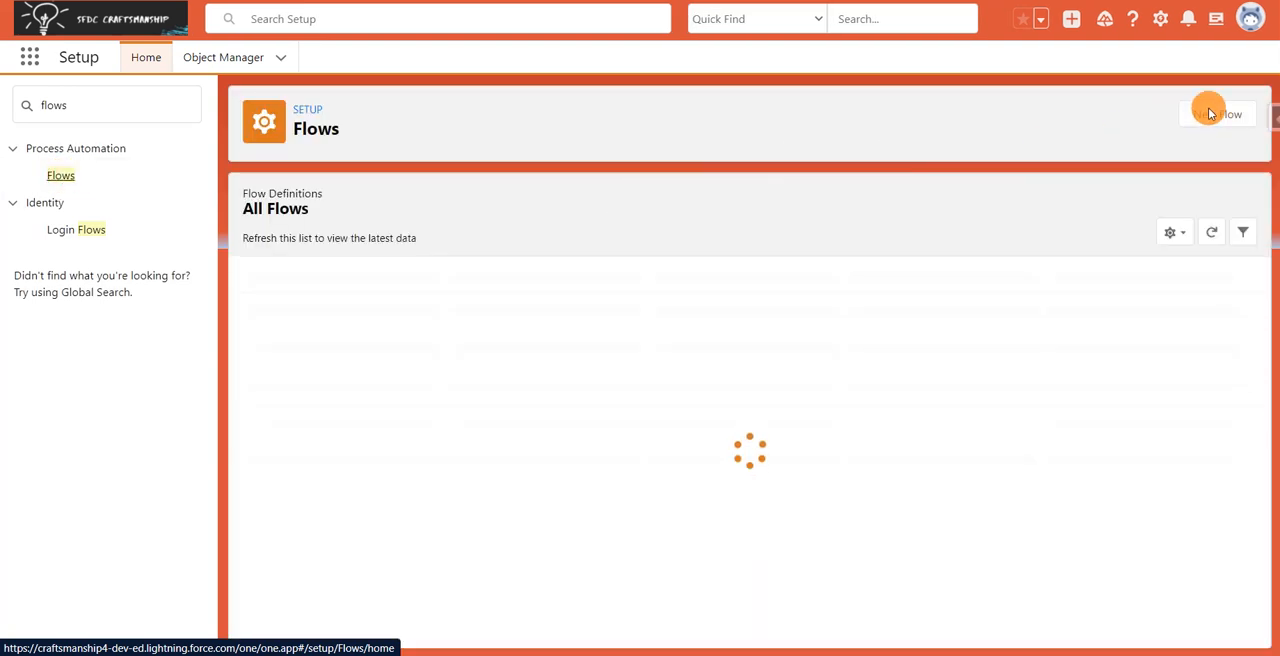
Step: Create a new Screen Flow using the Auto-Layout canvas
{"action": "left_click", "coordinate": [1224, 110]}
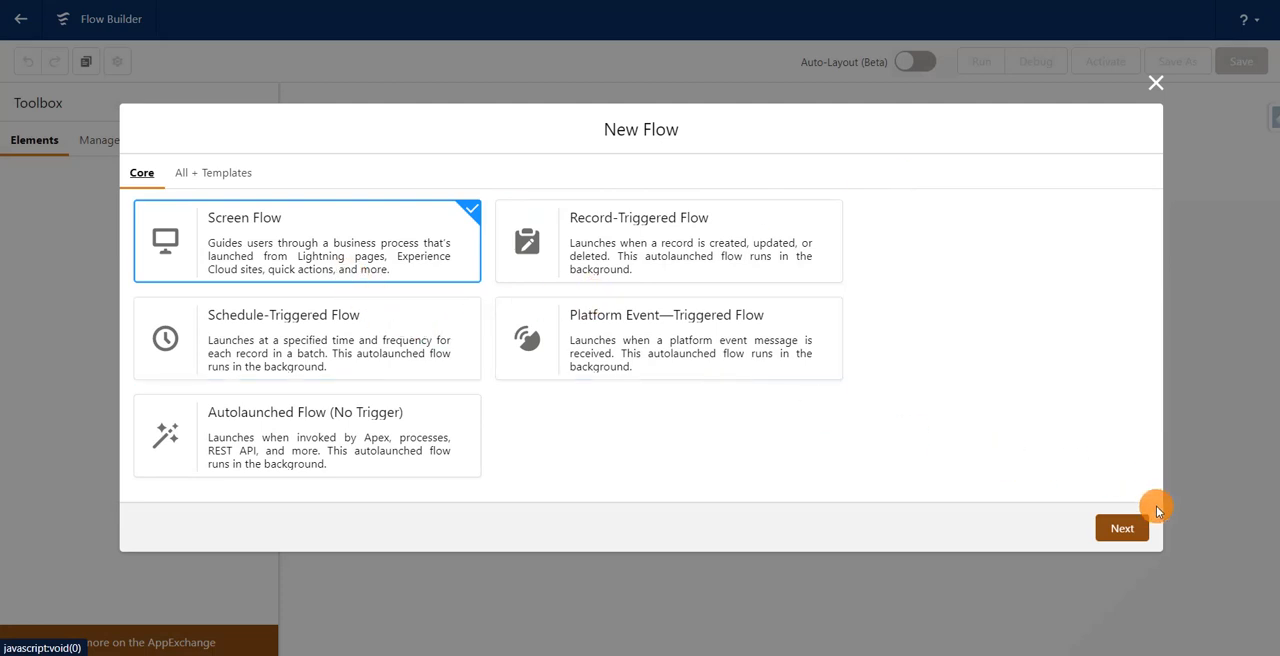
{"action": "left_click", "coordinate": [1121, 528]}
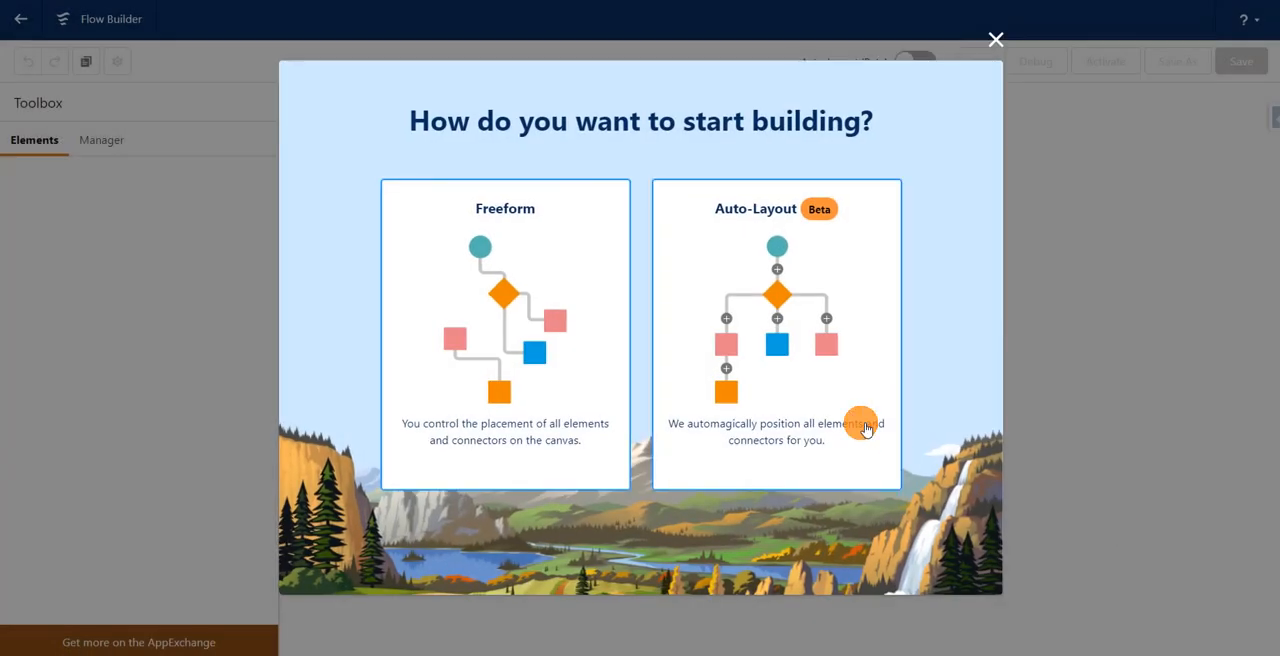
{"action": "left_click", "coordinate": [752, 363]}
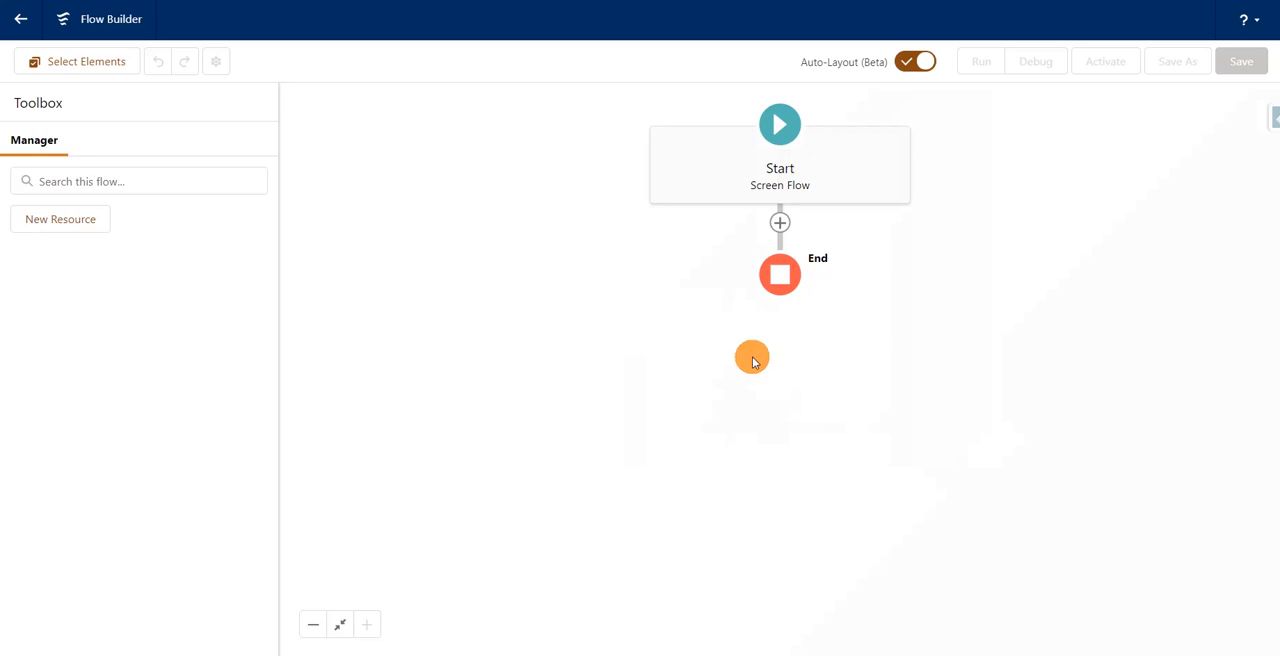
Step: Add a Screen element between Start and End and label it "Create Account"
{"action": "left_click", "coordinate": [780, 224]}
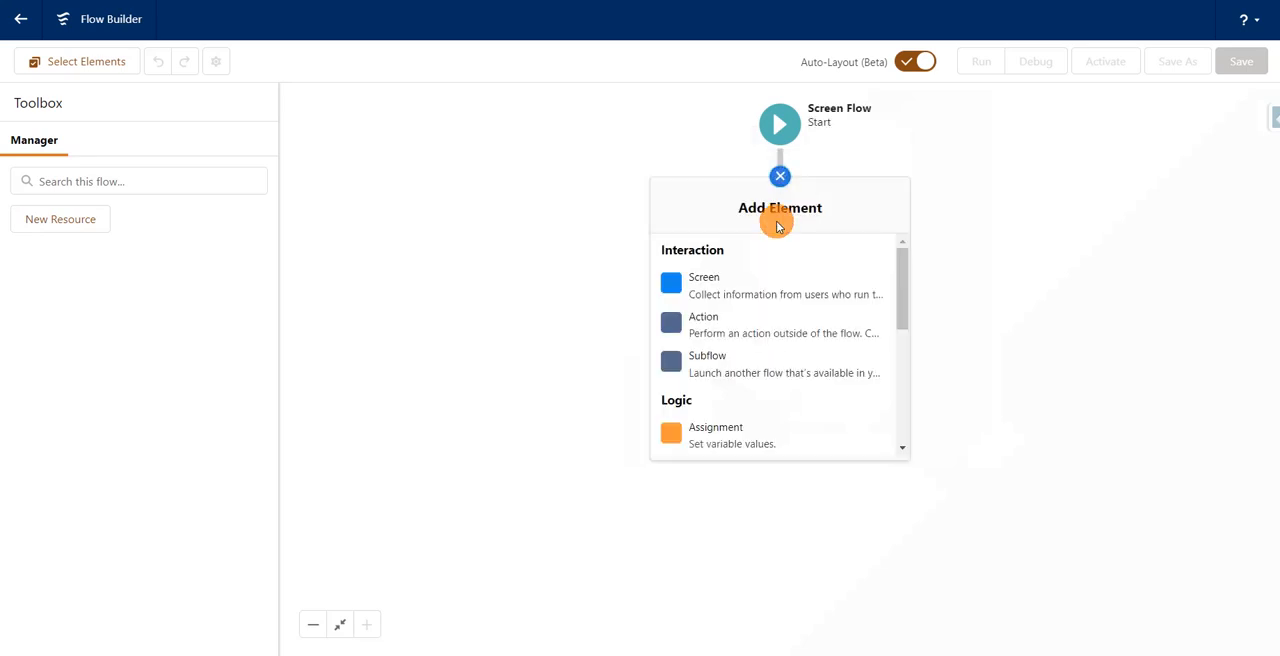
{"action": "left_click", "coordinate": [772, 277]}
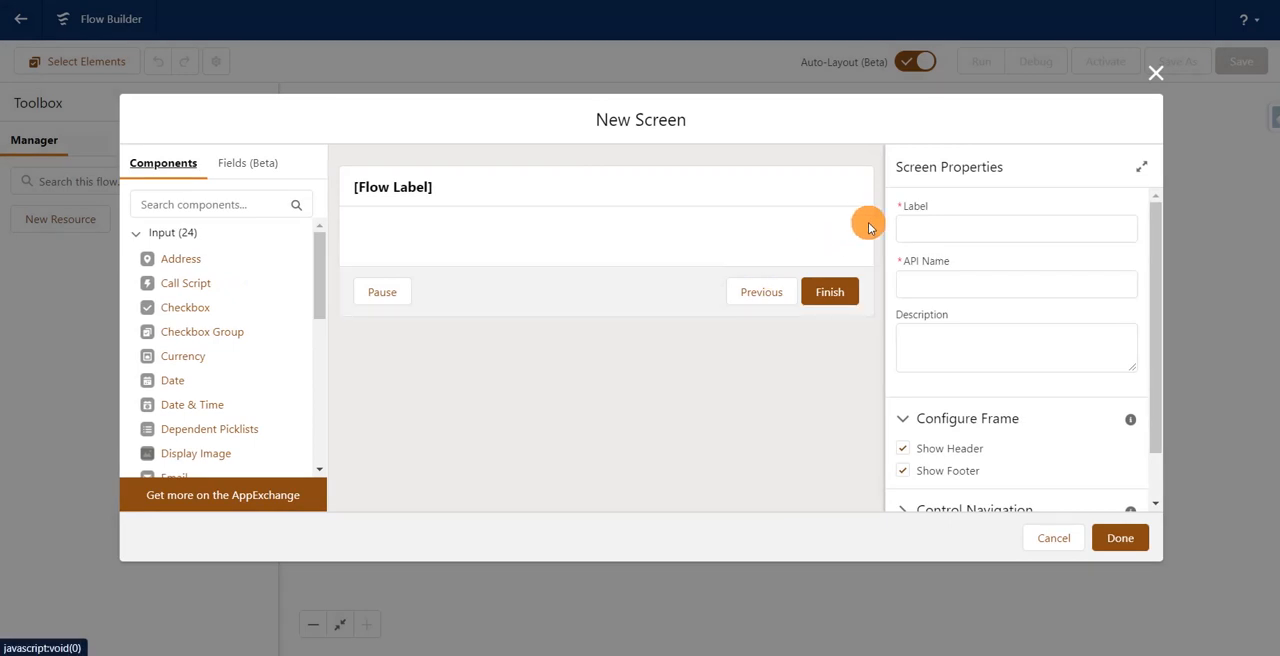
{"action": "left_click", "coordinate": [938, 229]}
{"action": "left_click", "coordinate": [930, 229]}
{"action": "type", "text": "d"}
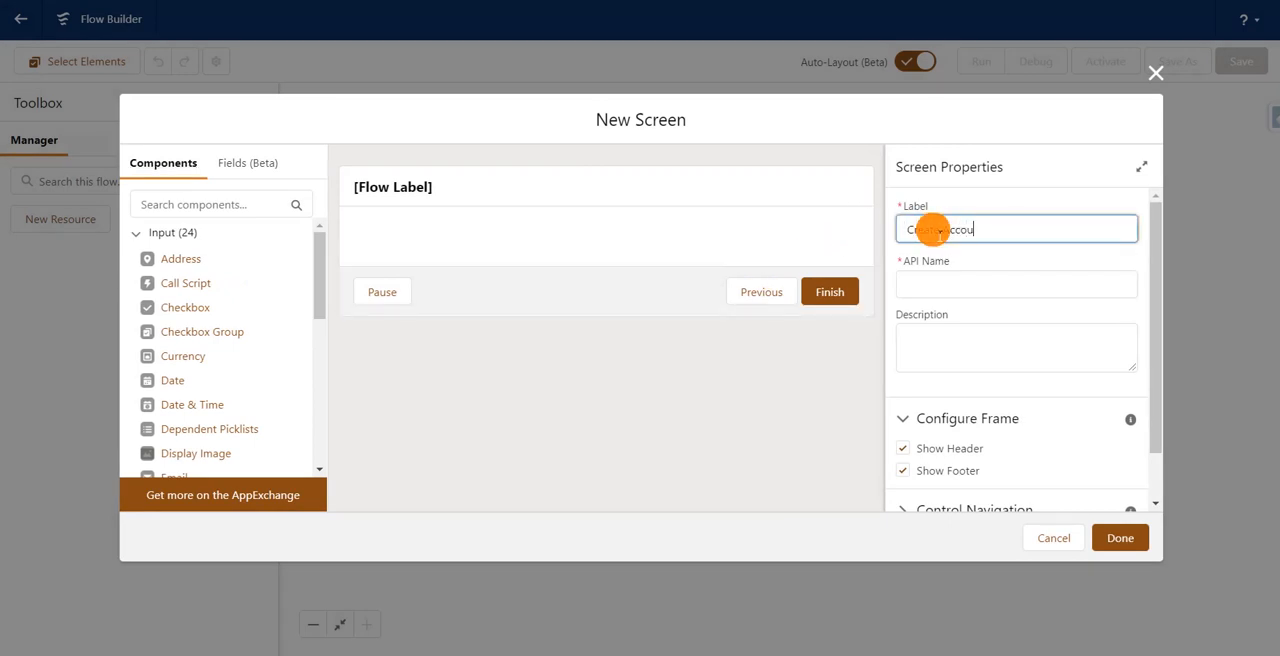
{"action": "left_click", "coordinate": [998, 205]}
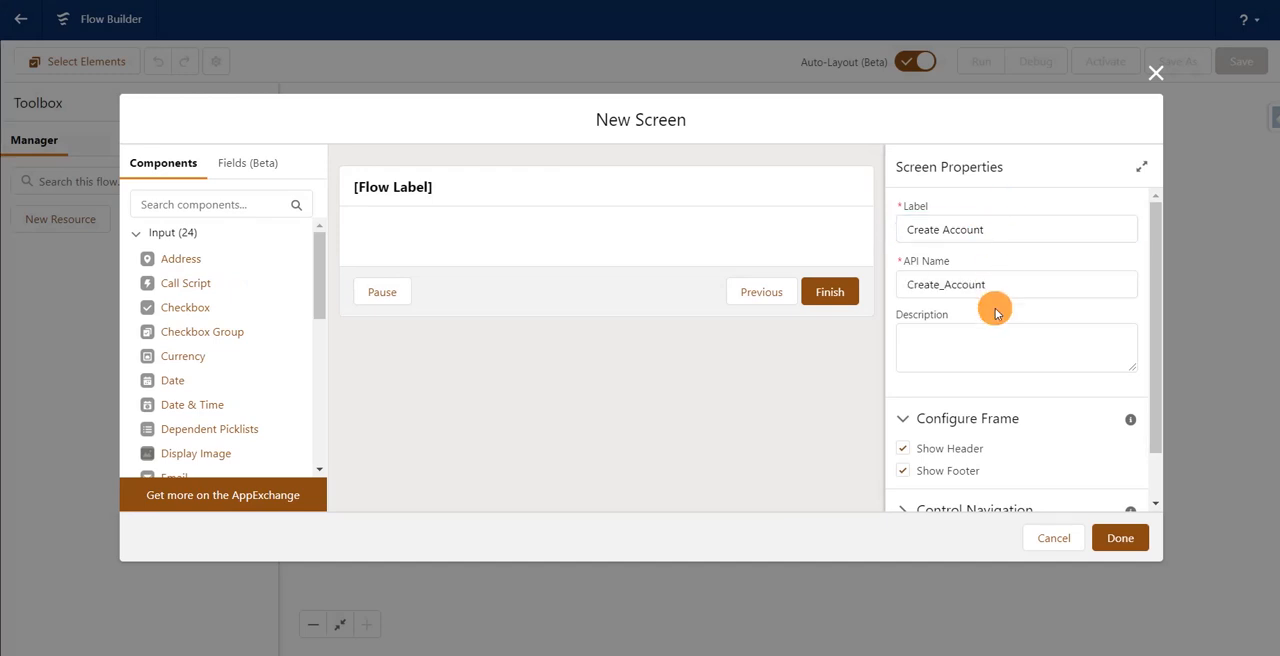
Step: Place a Text input component on the screen and label it "Account Name"
{"action": "left_click", "coordinate": [320, 402]}
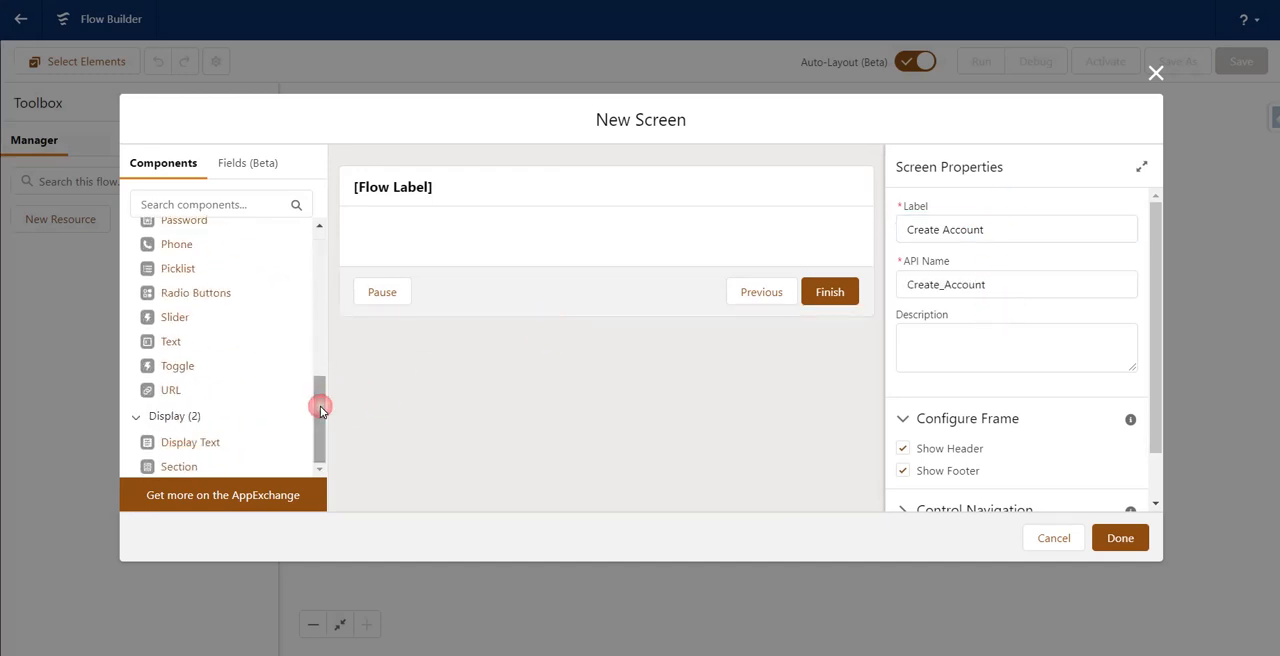
{"action": "left_click_drag", "start_coordinate": [168, 371], "coordinate": [422, 252]}
{"action": "left_click", "coordinate": [918, 229]}
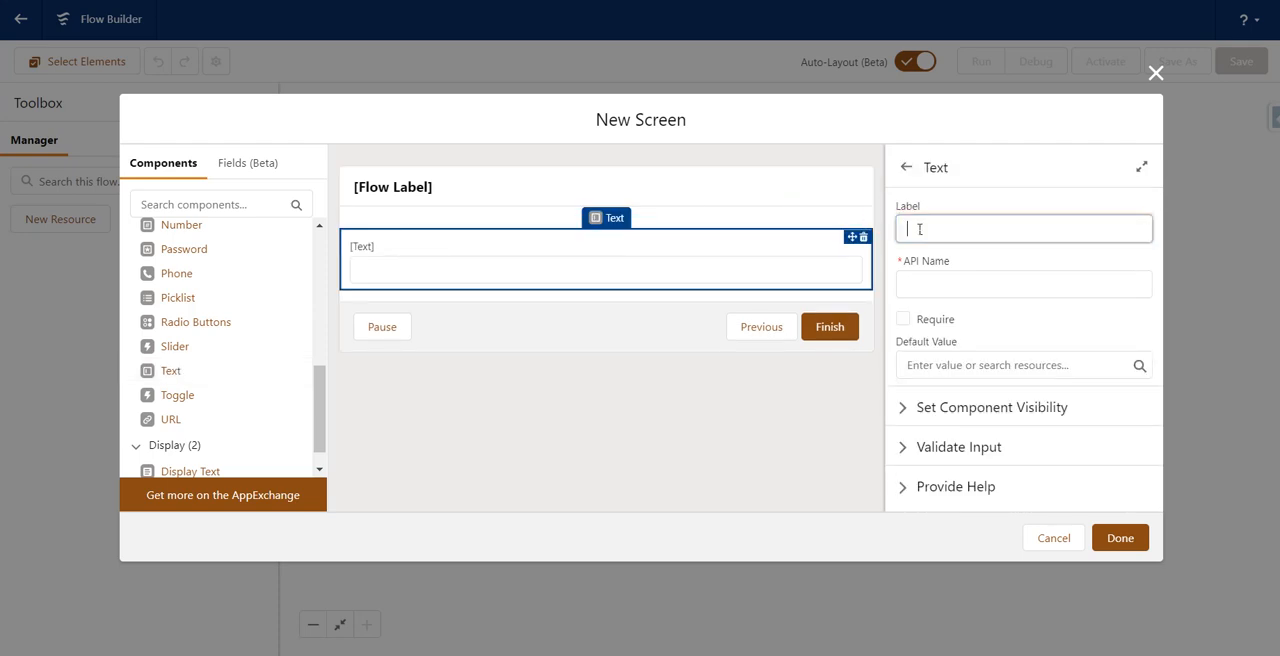
{"action": "type", "text": "Account N"}
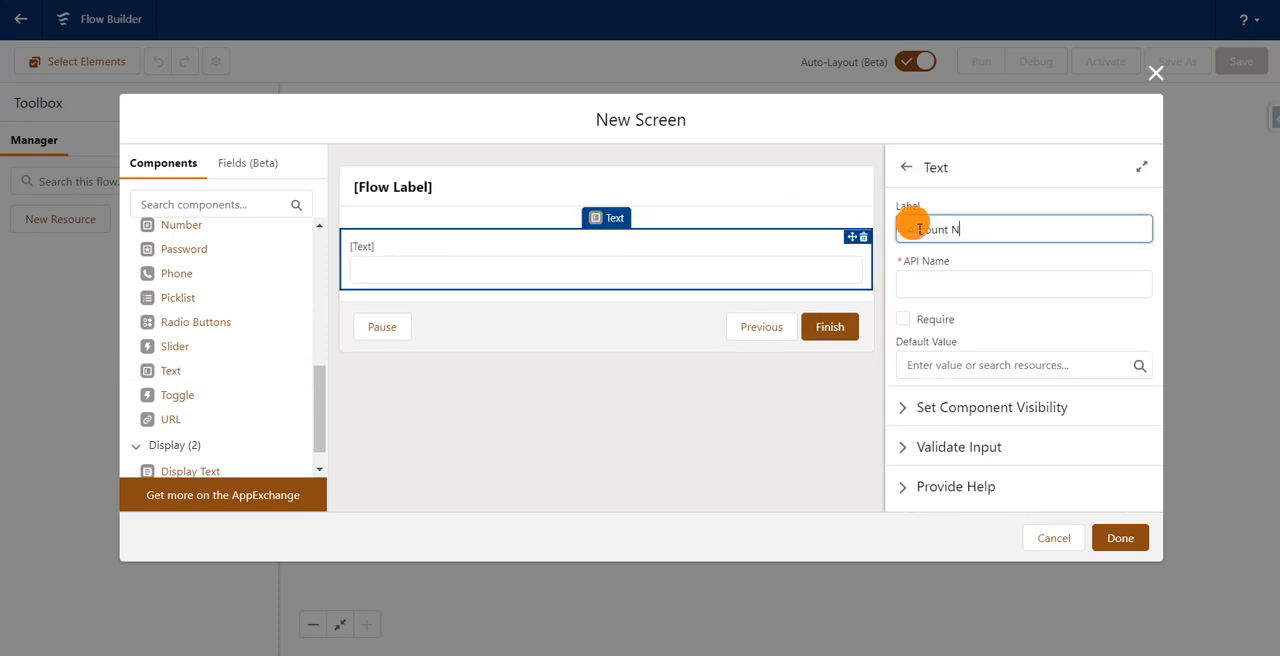
{"action": "type", "text": "ame"}
{"action": "left_click", "coordinate": [967, 205]}
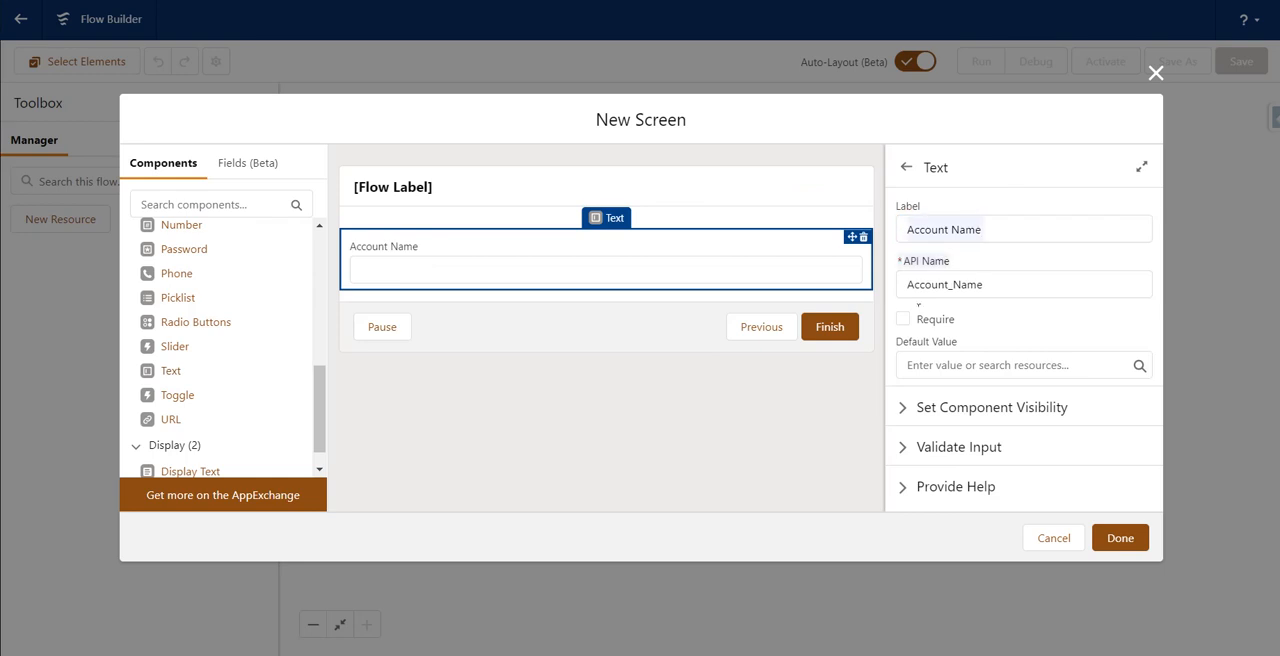
Step: Make the Account Name text input required and finish the new screen
{"action": "left_click", "coordinate": [904, 319]}
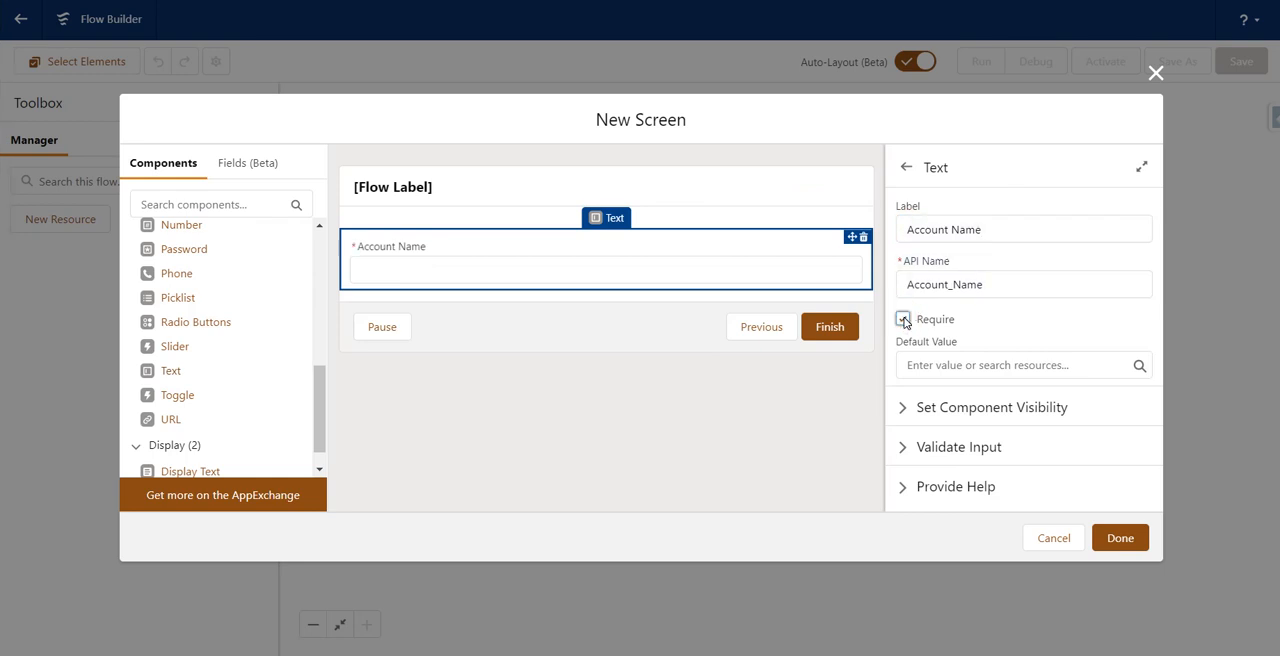
{"action": "left_click", "coordinate": [838, 442]}
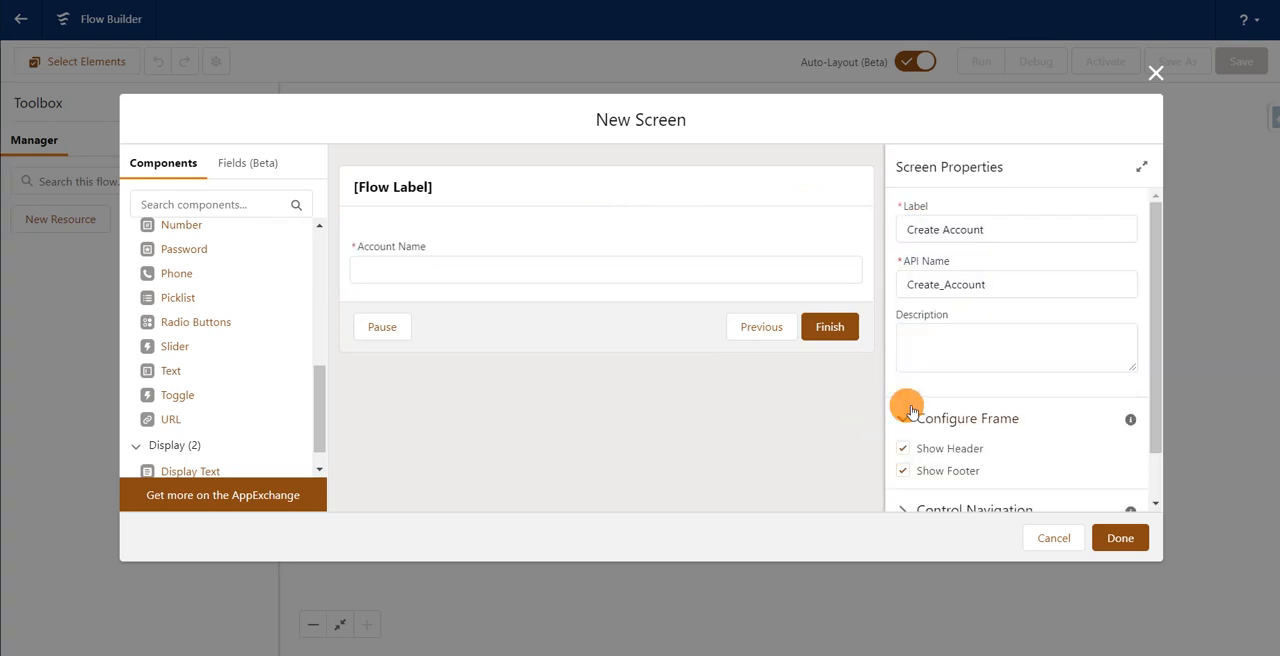
{"action": "left_click", "coordinate": [669, 278]}
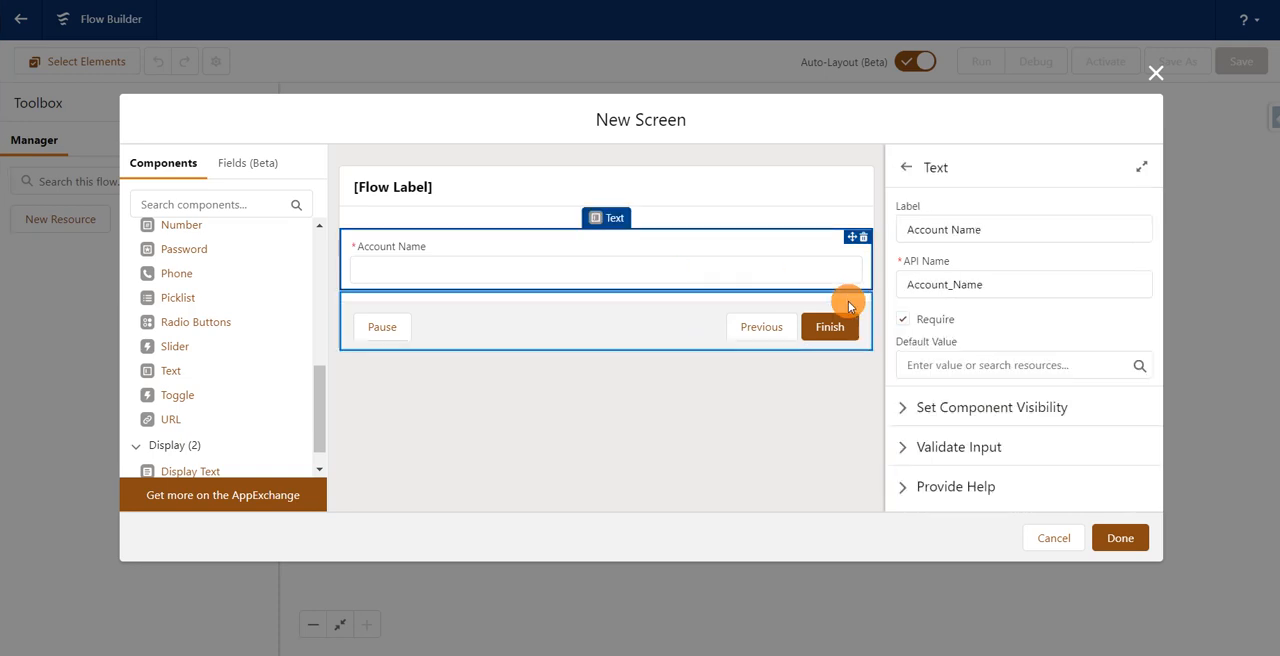
{"action": "left_click", "coordinate": [1118, 538]}
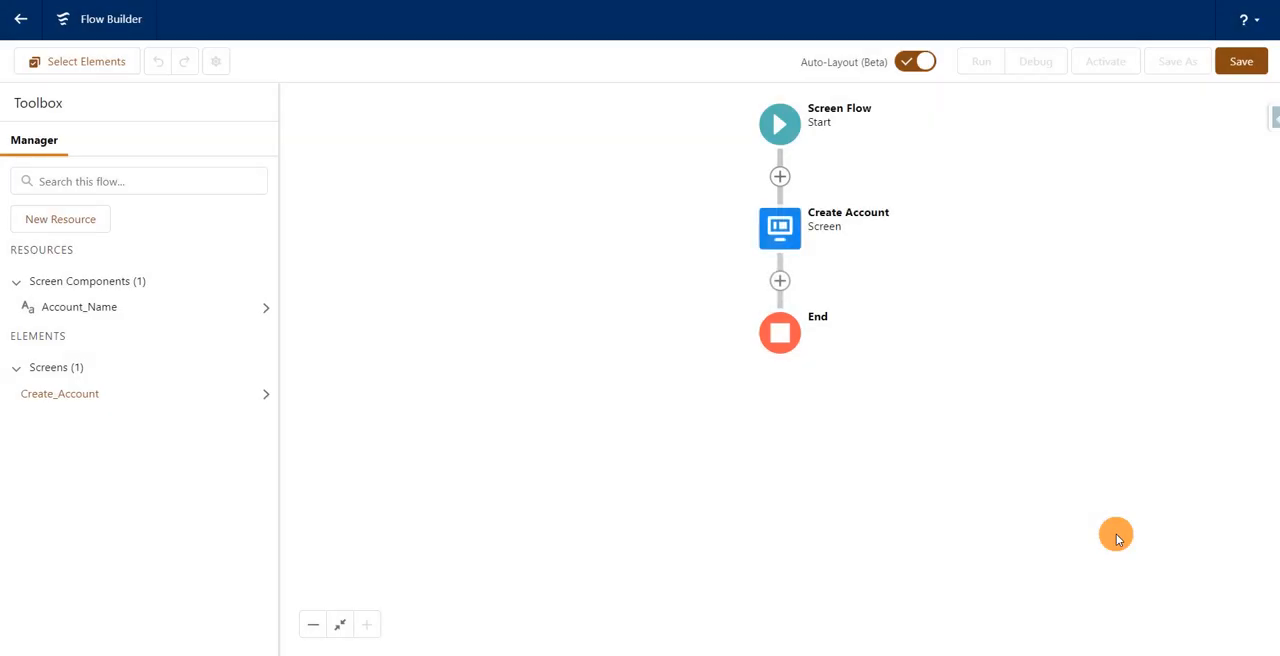
{"action": "left_click", "coordinate": [795, 228]}
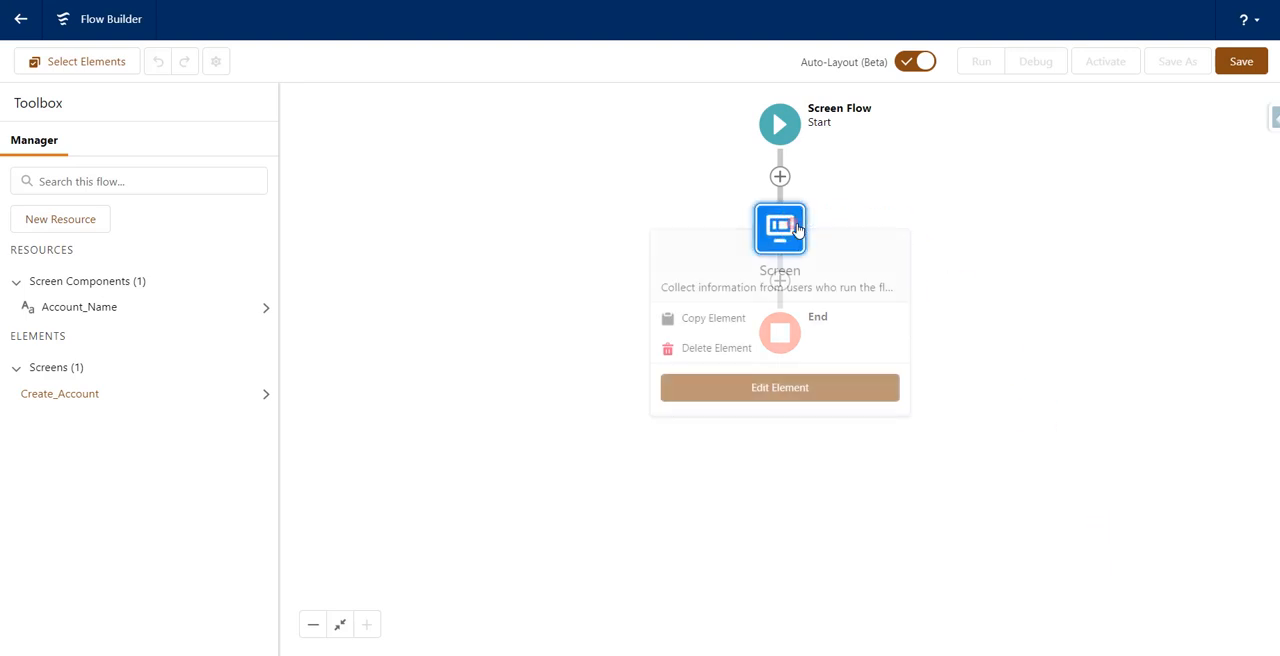
{"action": "left_click", "coordinate": [797, 228]}
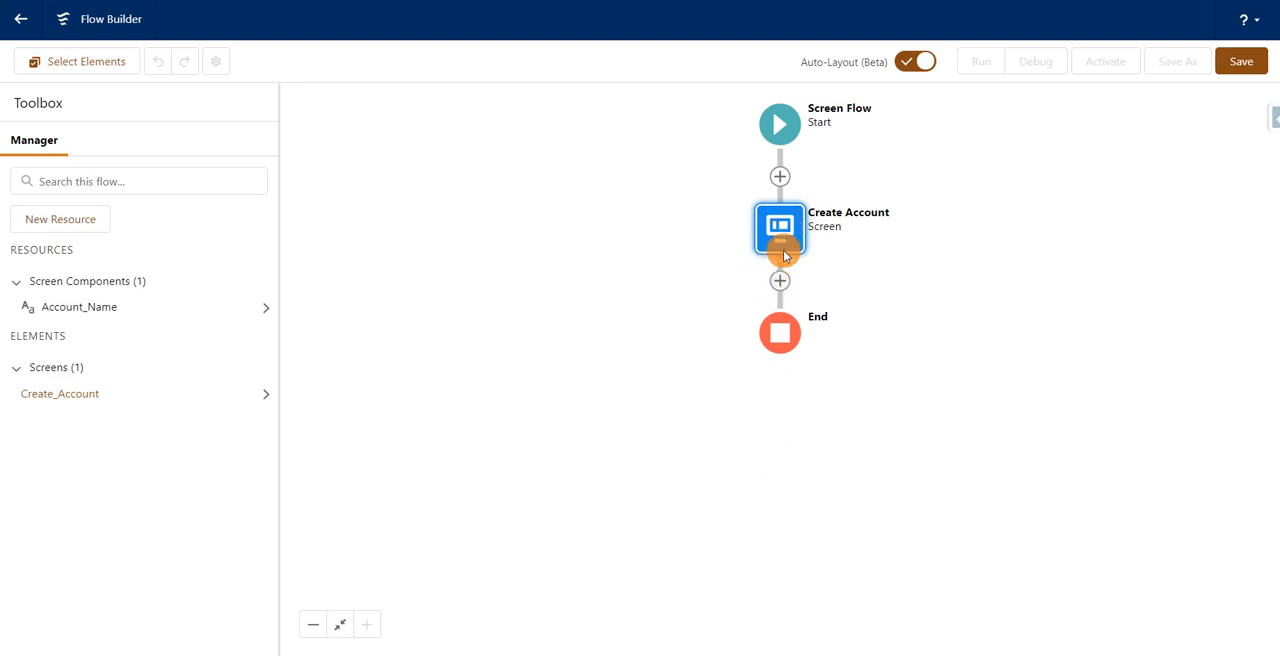
Step: Add an Action element to the flow directly after the Create Account screen
{"action": "left_click", "coordinate": [780, 281]}
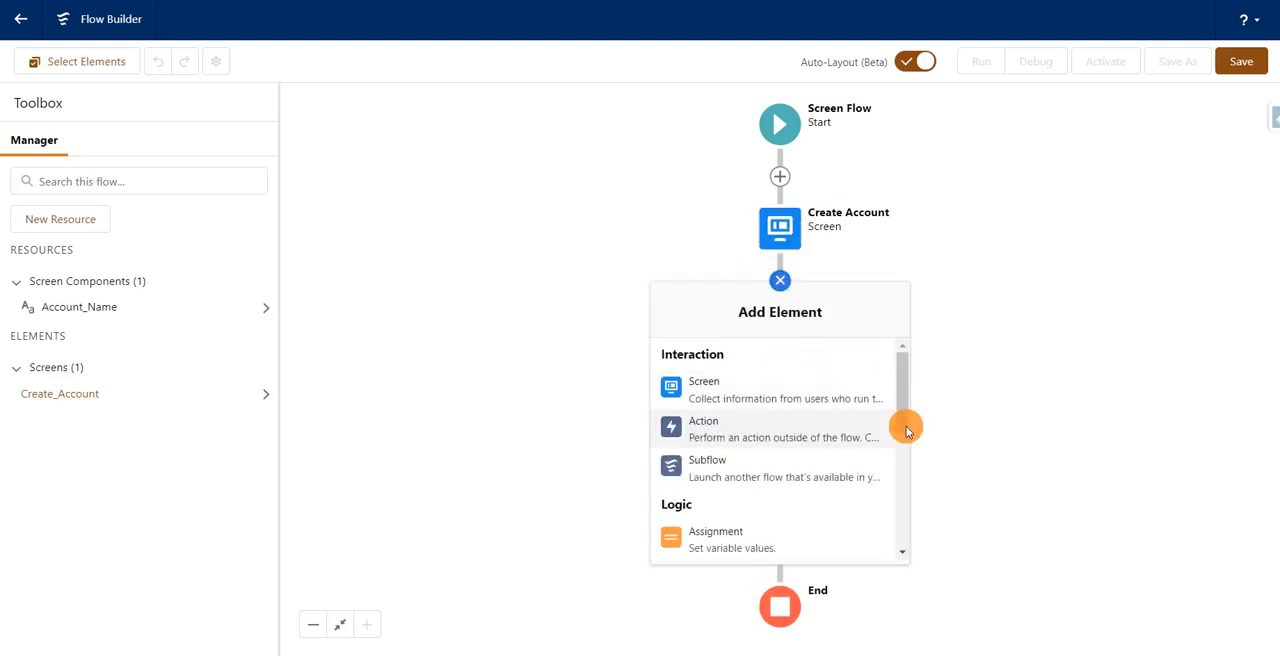
{"action": "left_click_drag", "start_coordinate": [901, 414], "coordinate": [847, 505]}
{"action": "left_click", "coordinate": [768, 489]}
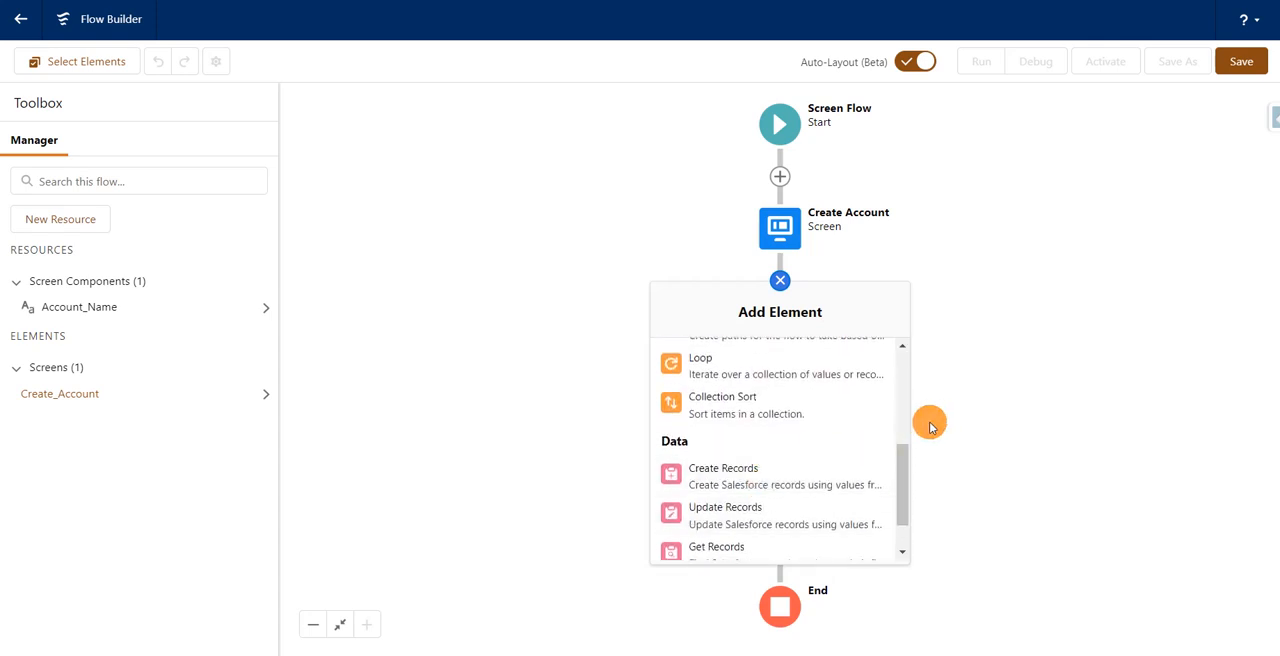
{"action": "left_click_drag", "start_coordinate": [903, 444], "coordinate": [901, 406]}
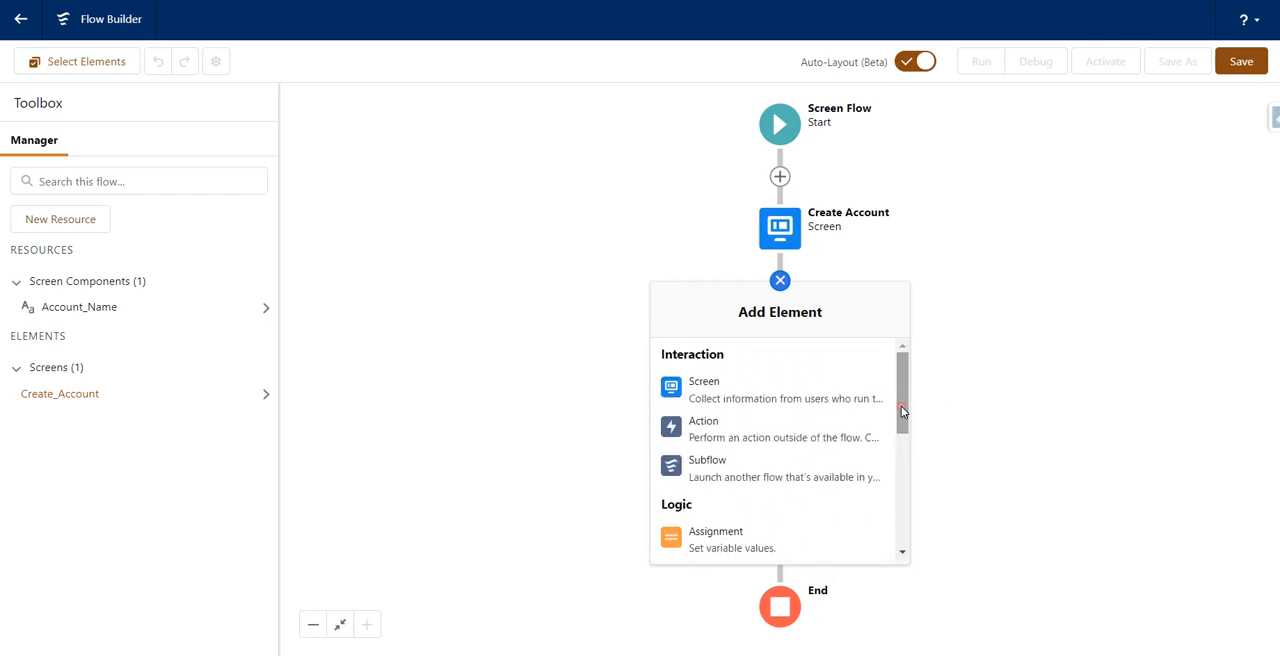
{"action": "left_click", "coordinate": [785, 425]}
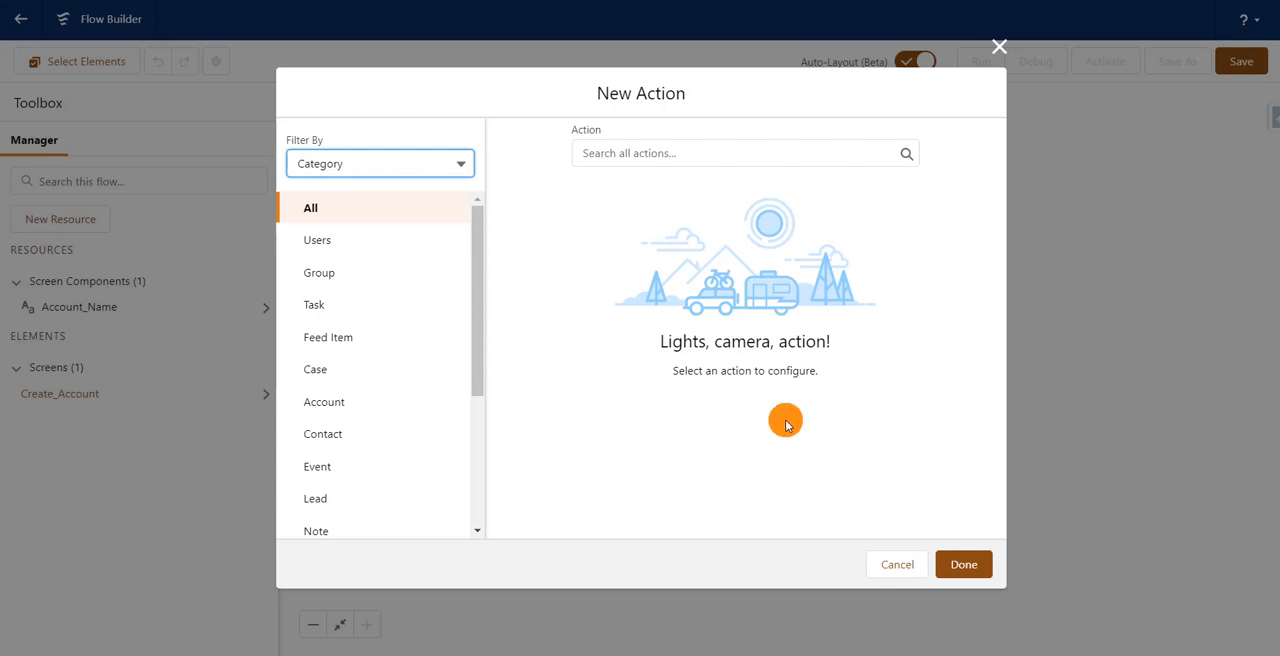
Step: Copy the name NewAccount from the Global Actions list and use it to select the New Account quick action for the element
{"action": "left_click", "coordinate": [733, 153]}
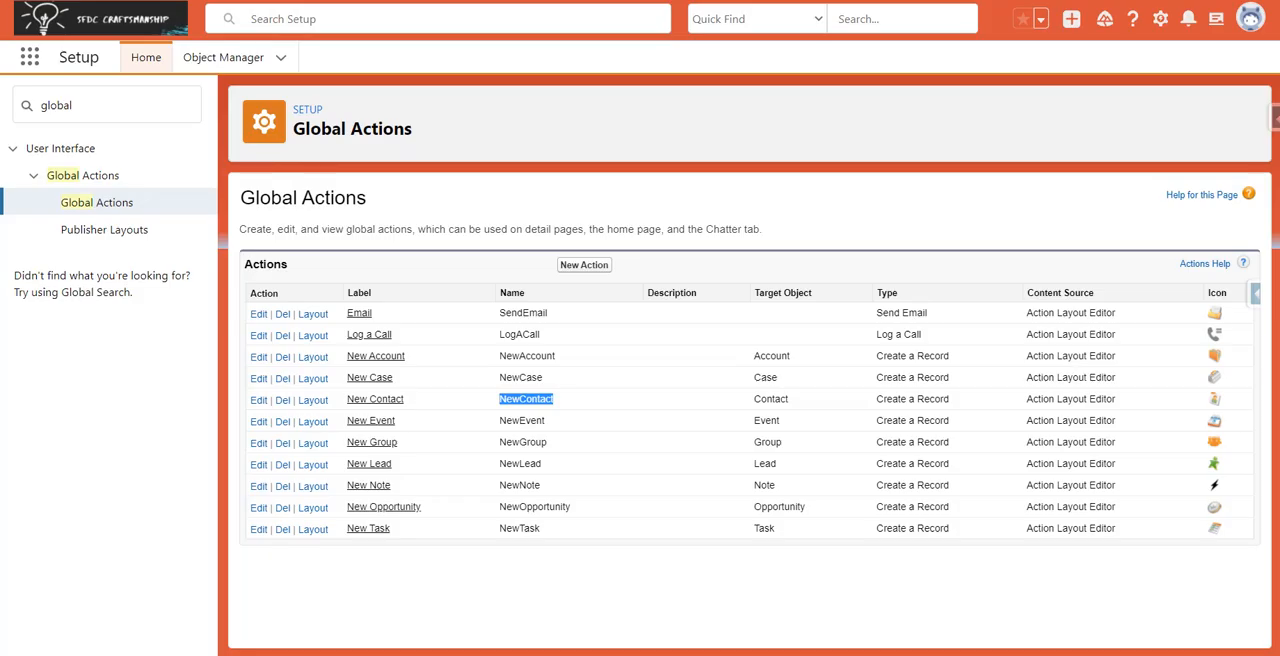
{"action": "double_click", "coordinate": [528, 357]}
{"action": "key", "text": "ctrl+c"}
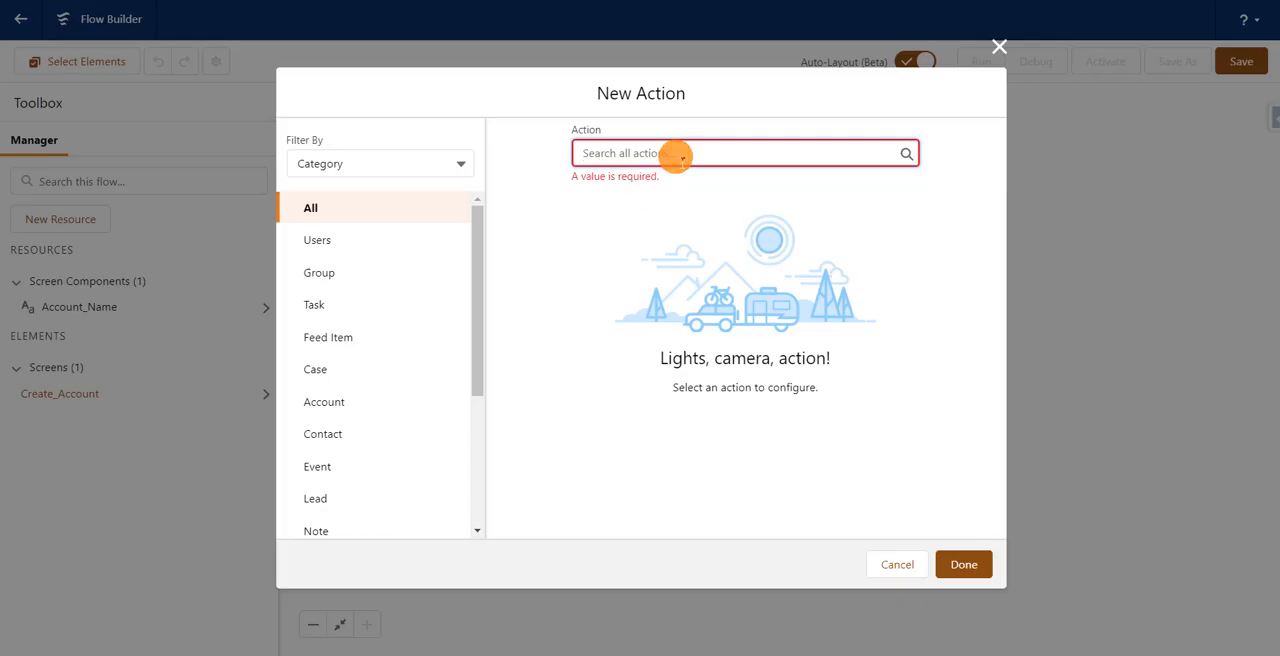
{"action": "left_click", "coordinate": [676, 156]}
{"action": "key", "text": "ctrl+v"}
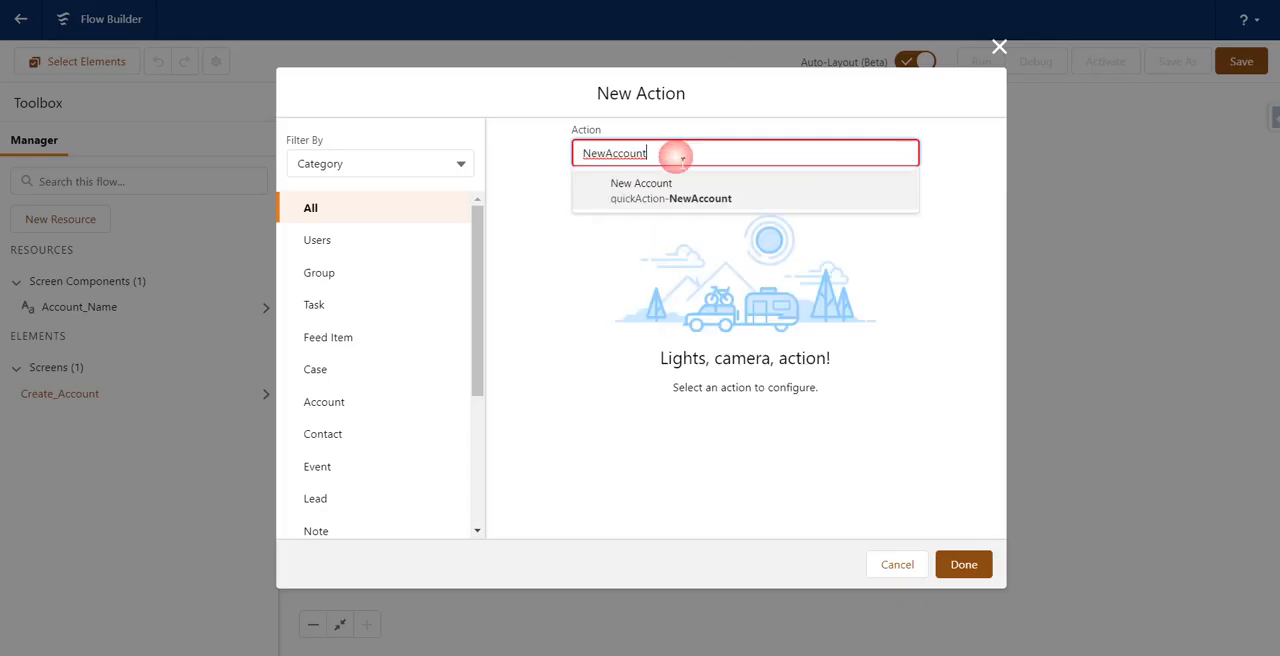
{"action": "left_click", "coordinate": [678, 185]}
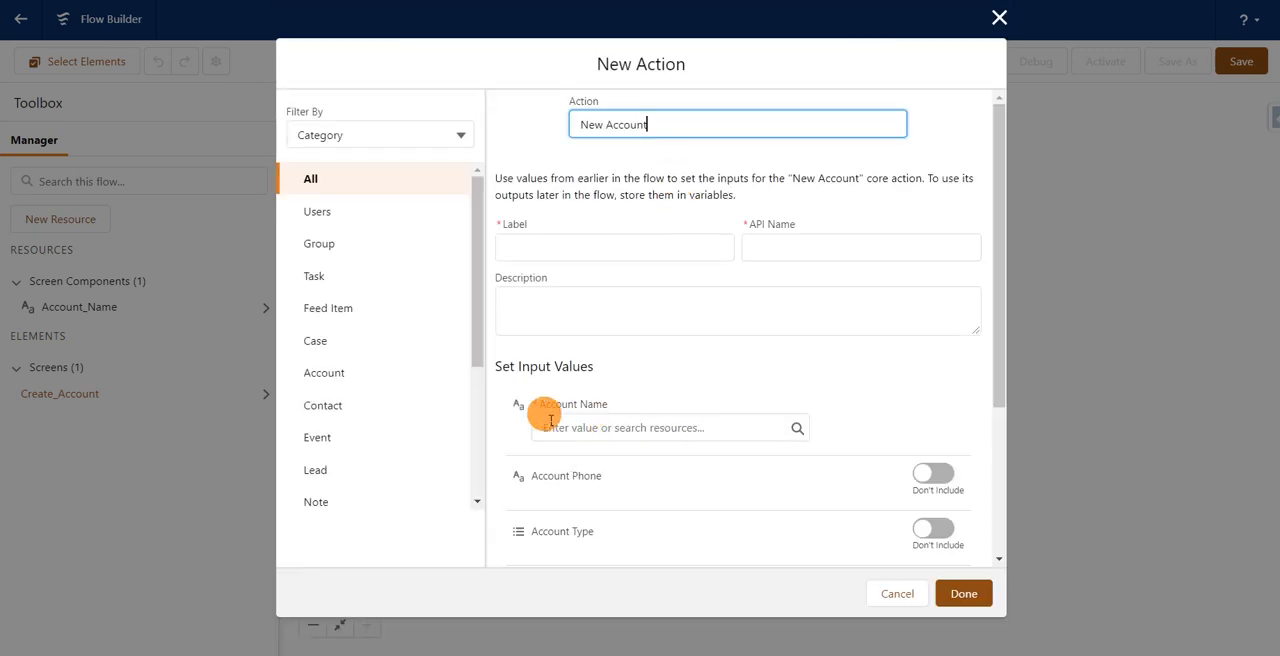
Step: Label the new action "Create Account" and give it the API name Create_Account_Rec
{"action": "left_click", "coordinate": [682, 243]}
{"action": "type", "text": "Cr"}
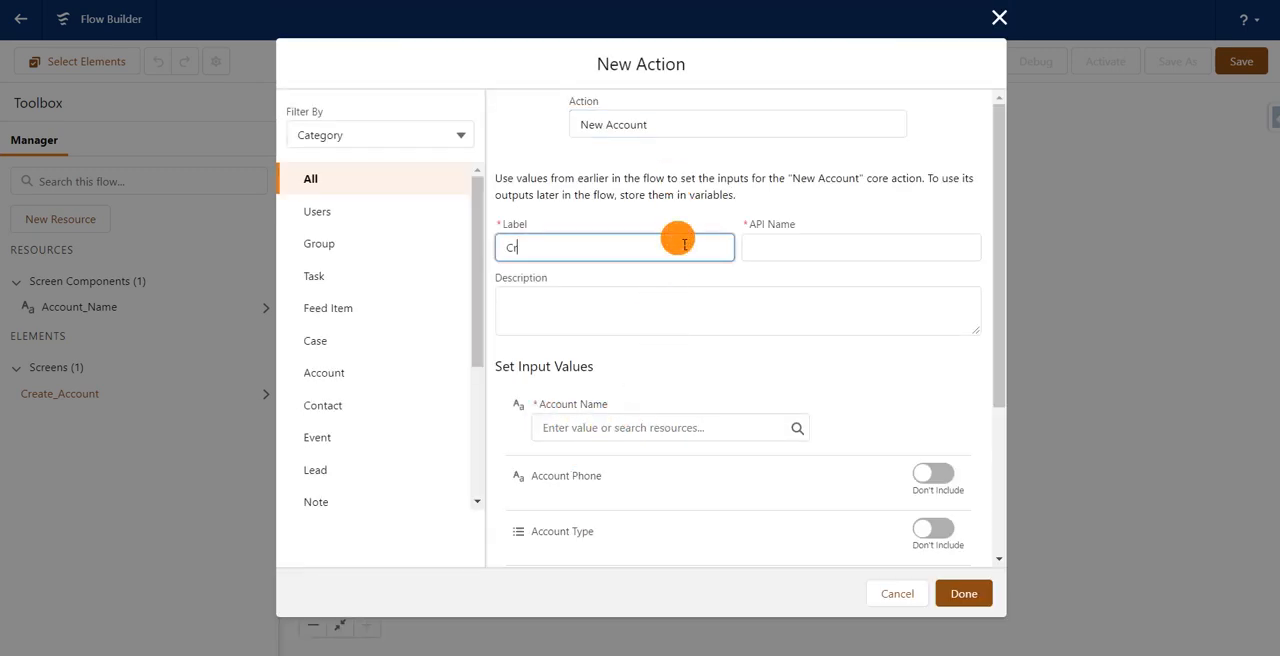
{"action": "type", "text": "eate Account"}
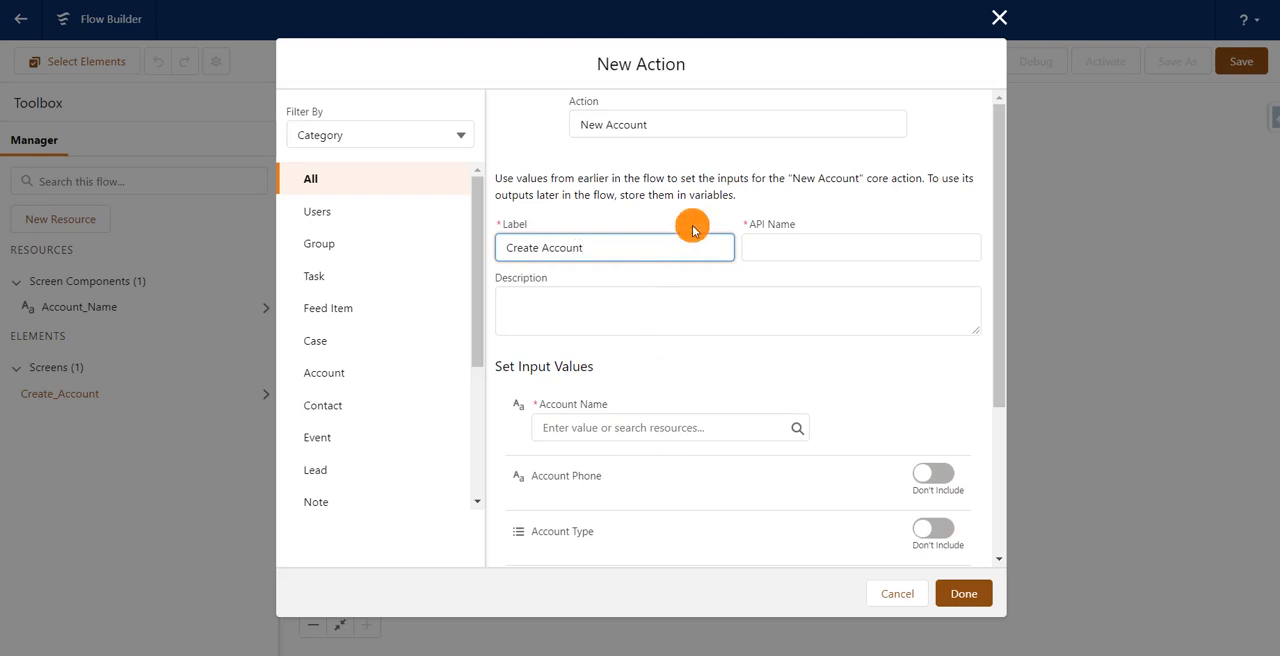
{"action": "left_click", "coordinate": [703, 222]}
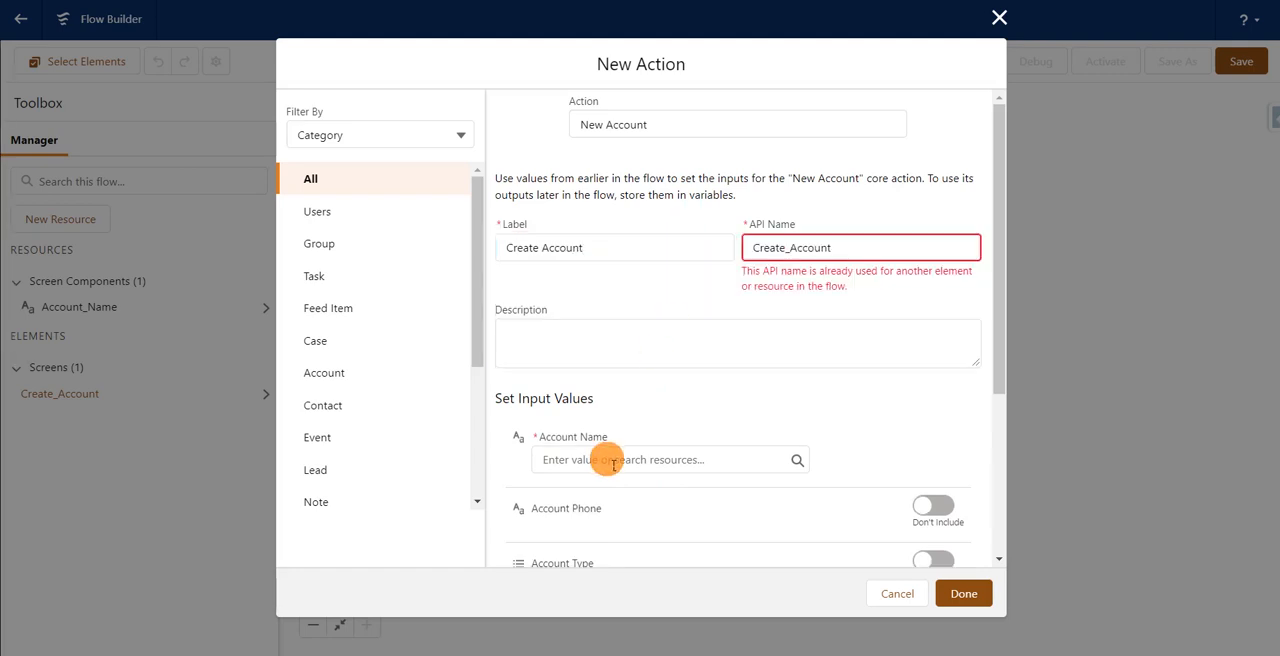
{"action": "left_click", "coordinate": [864, 249]}
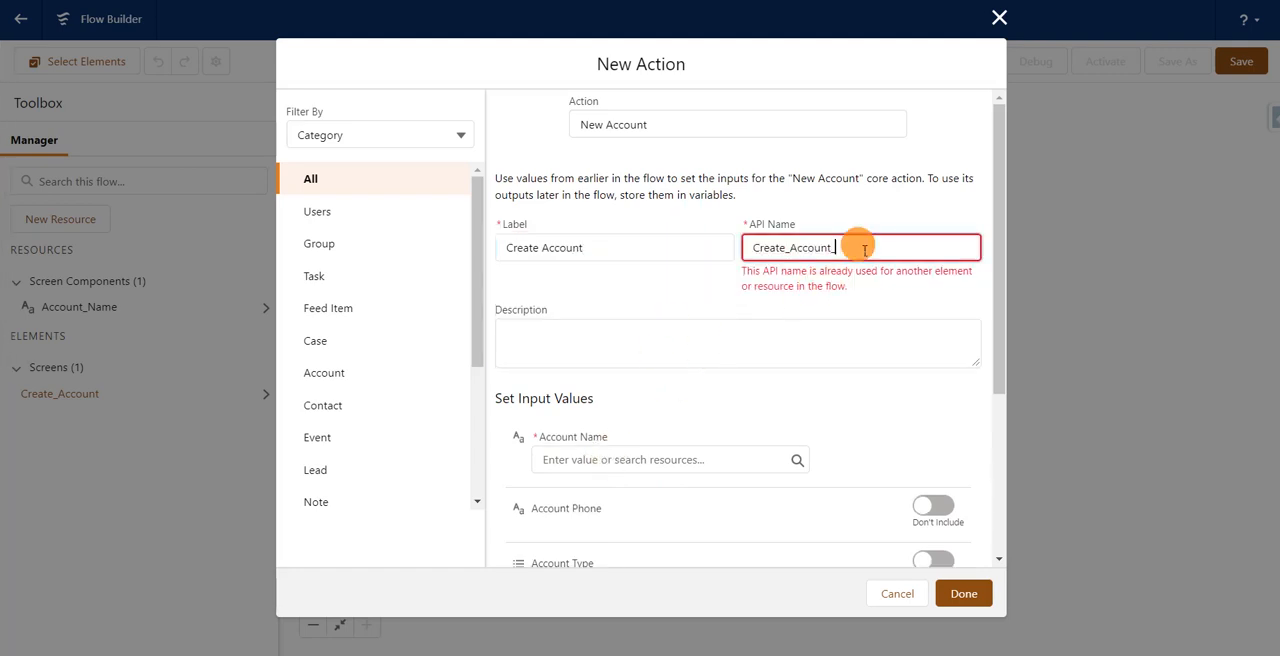
{"action": "left_click", "coordinate": [894, 204]}
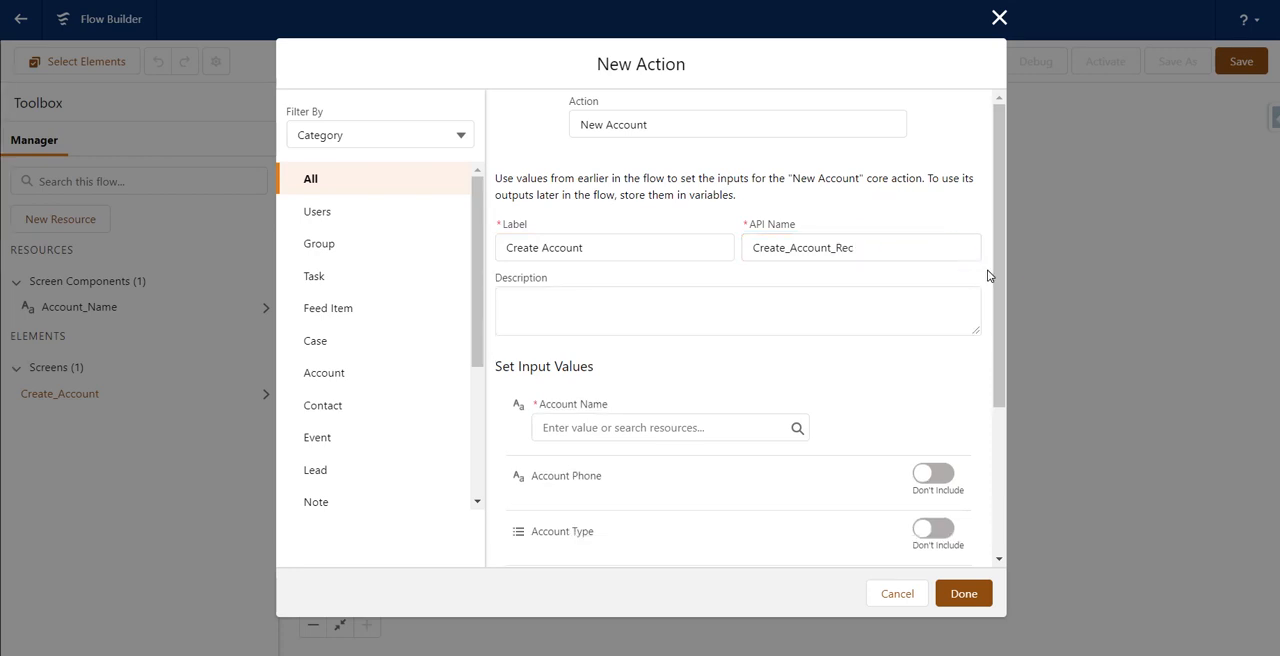
Step: Set the action's required Account Name input value to the Account_Name screen component
{"action": "left_click_drag", "start_coordinate": [1000, 282], "coordinate": [1001, 416]}
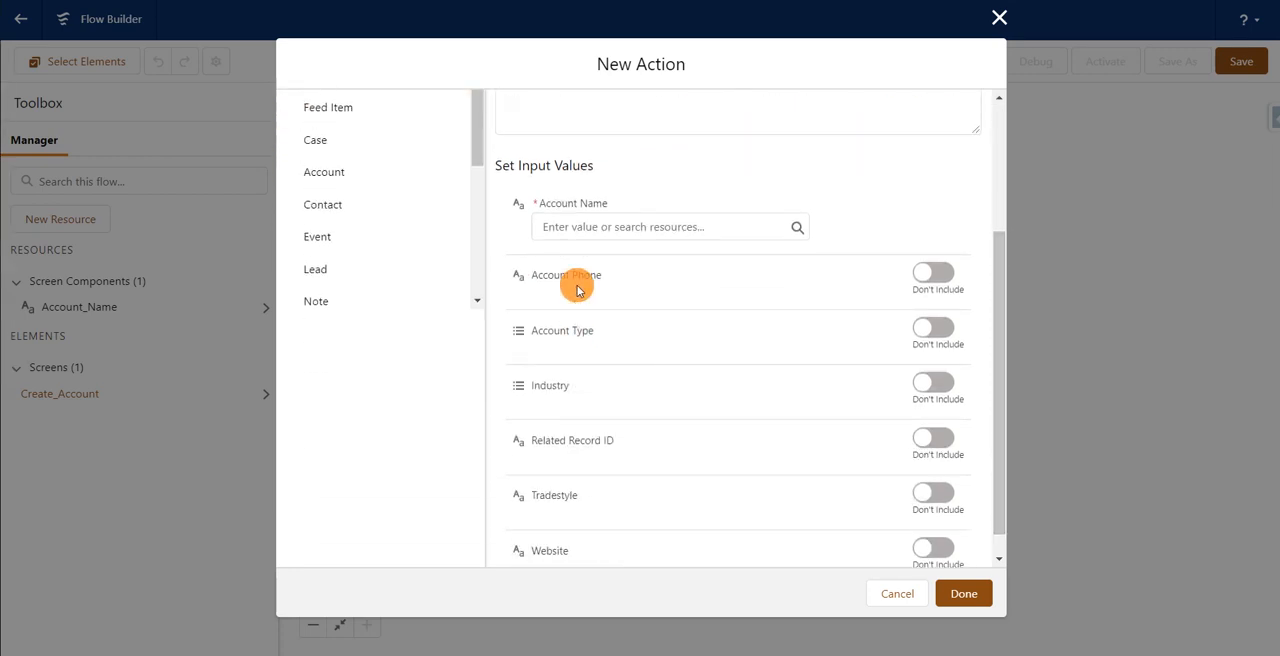
{"action": "left_click", "coordinate": [619, 240]}
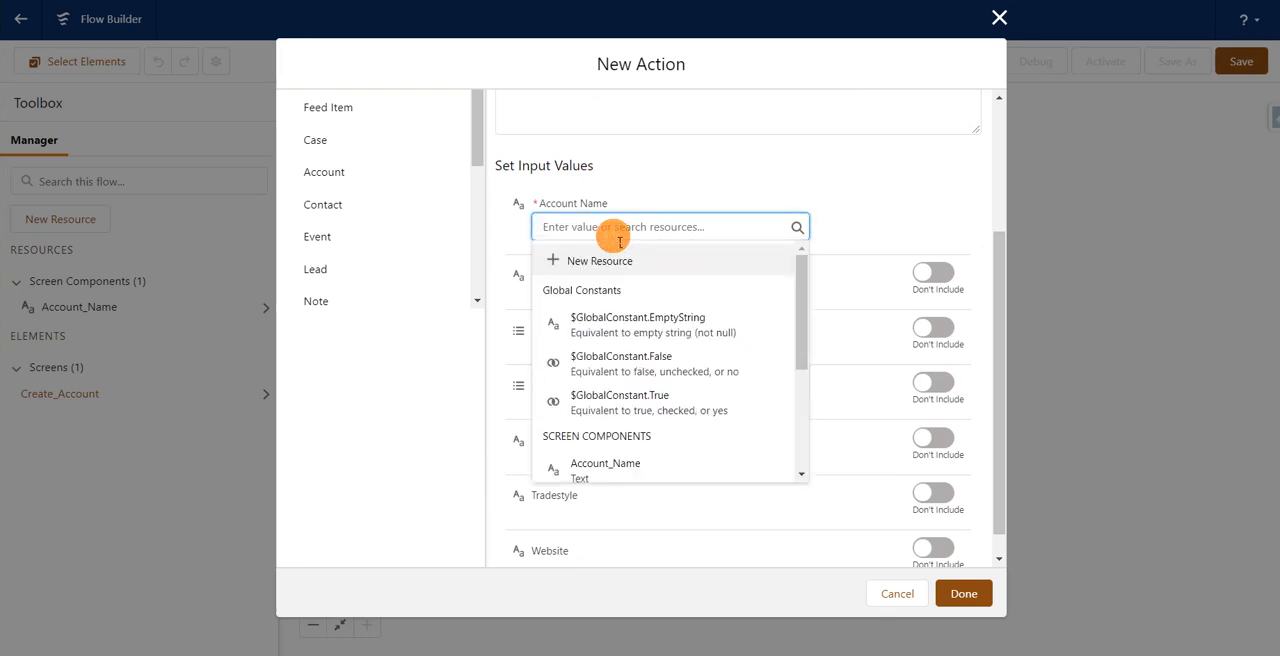
{"action": "left_click", "coordinate": [543, 210]}
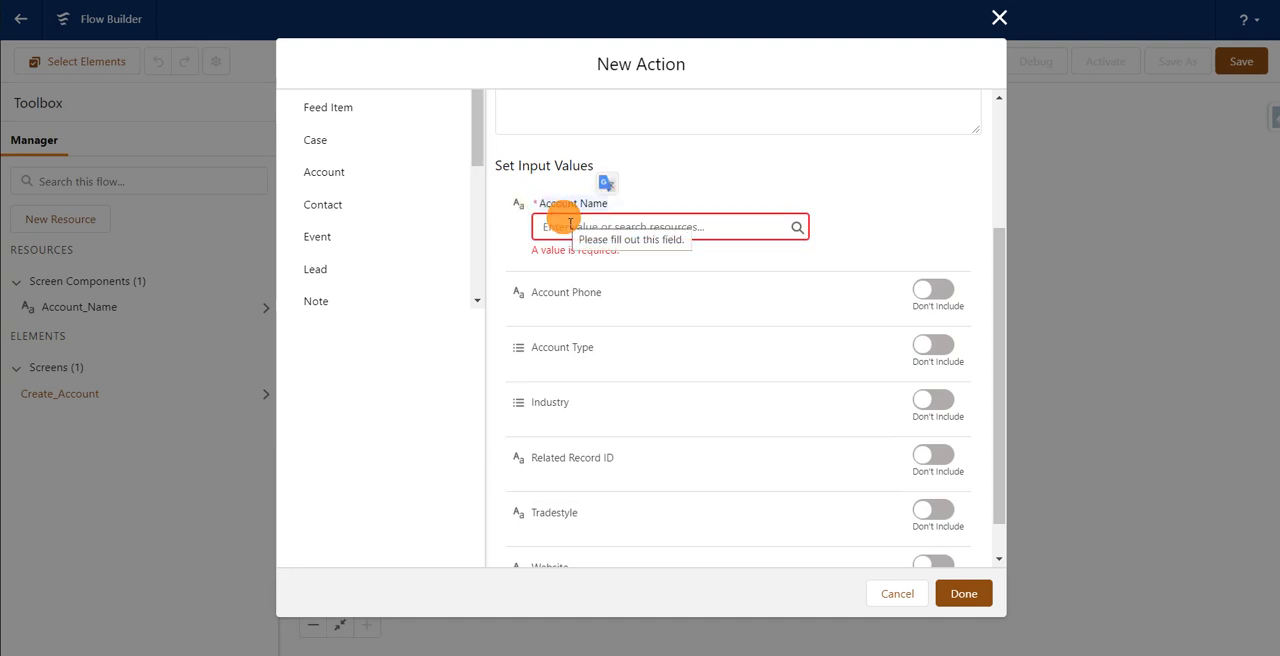
{"action": "left_click", "coordinate": [563, 224]}
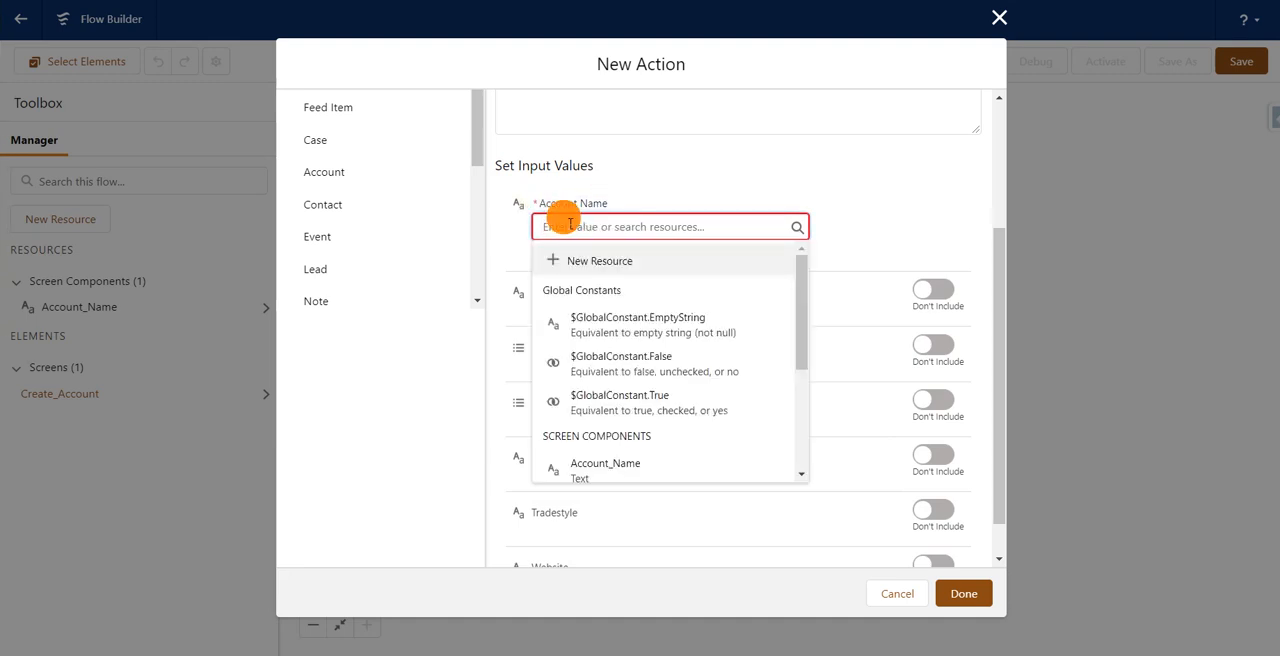
{"action": "left_click_drag", "start_coordinate": [799, 340], "coordinate": [800, 425]}
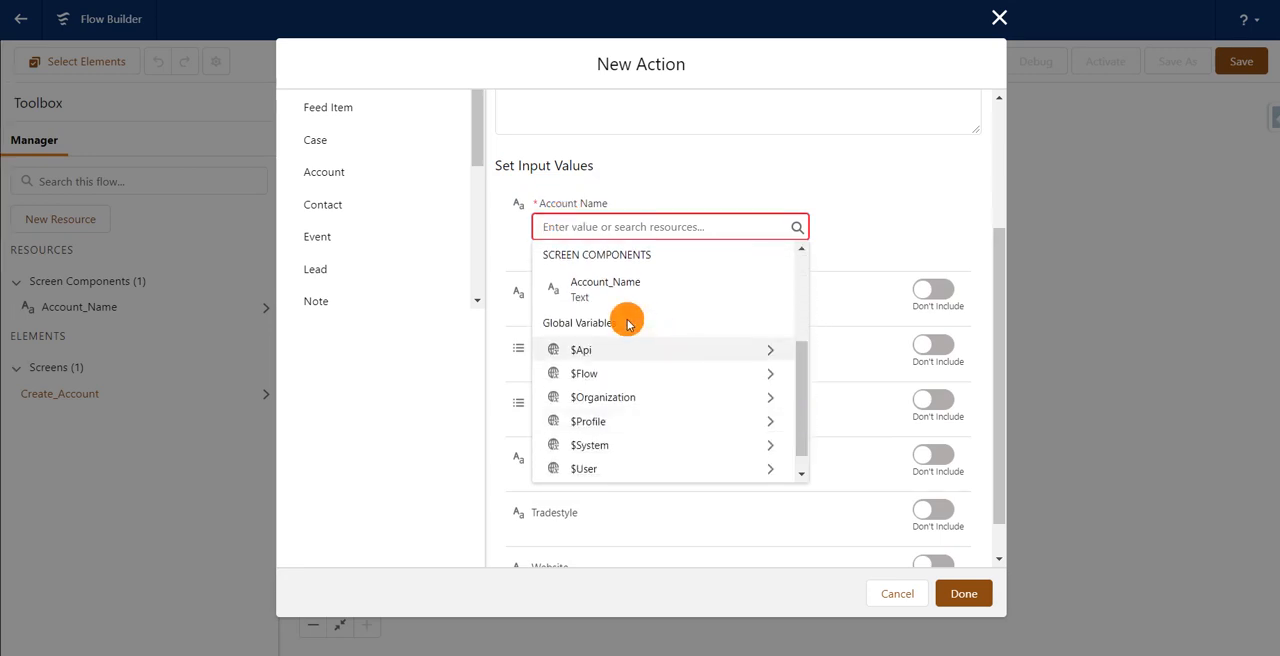
{"action": "left_click", "coordinate": [588, 300]}
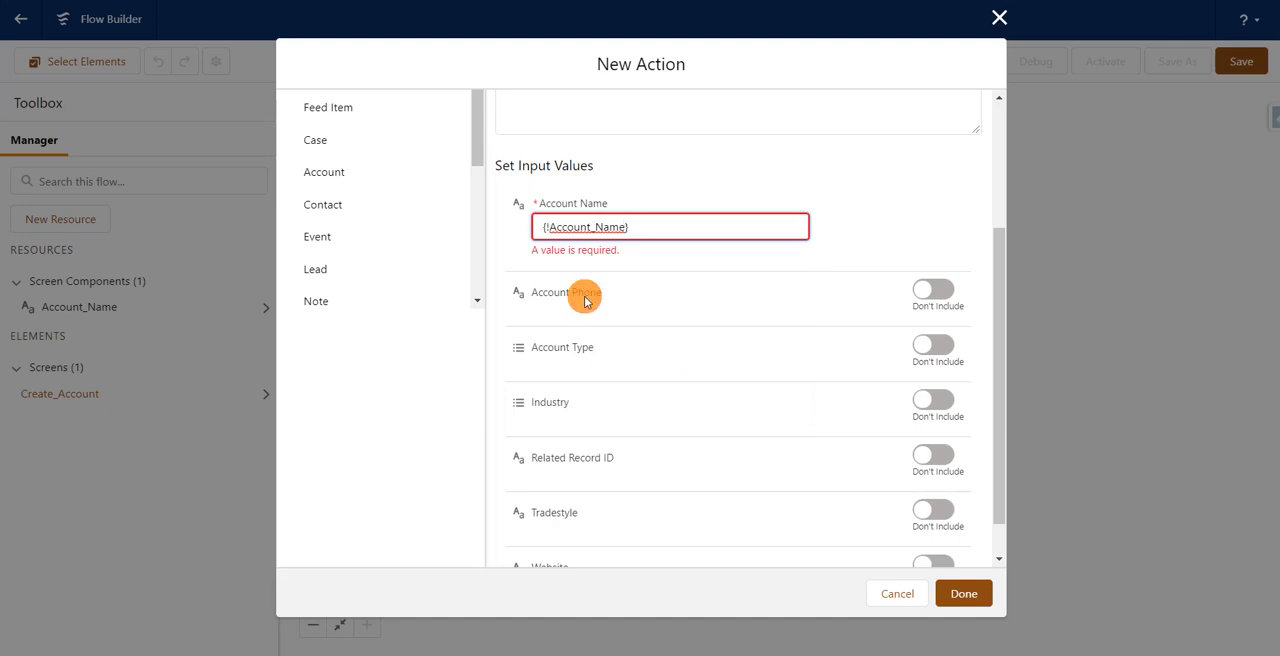
{"action": "left_click", "coordinate": [800, 196]}
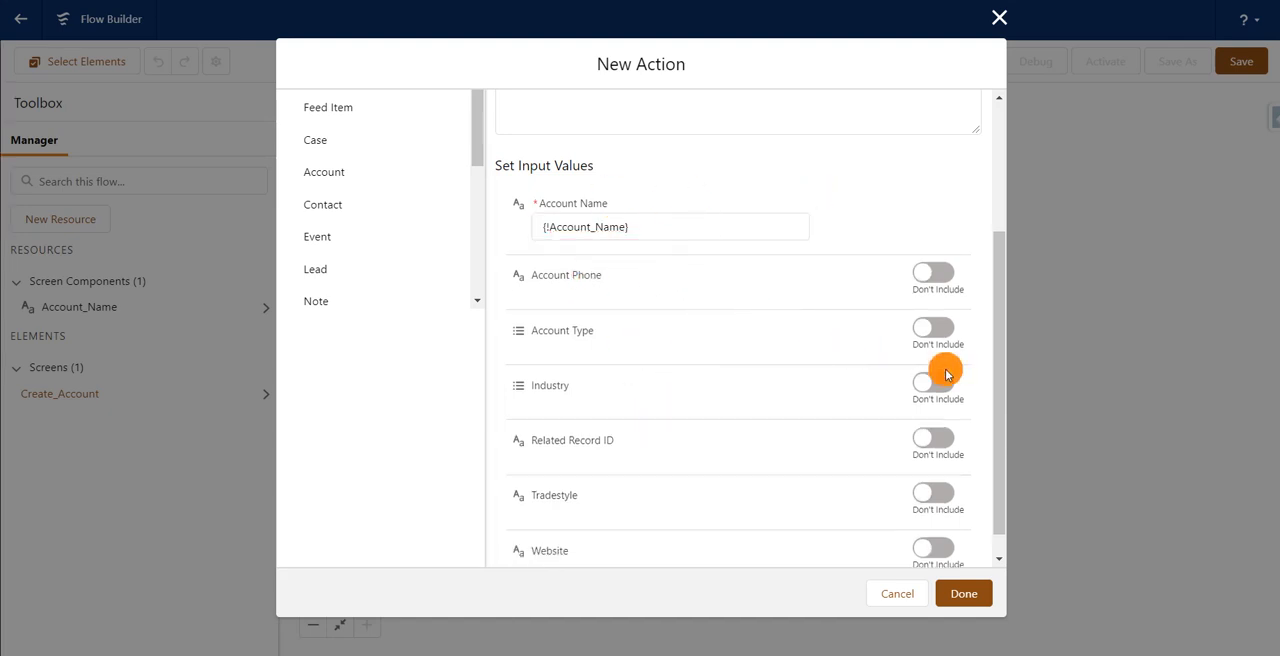
Step: Examine the New Account global action's layout fields and try out including the optional Account Phone input in the flow action
{"action": "left_click_drag", "start_coordinate": [996, 393], "coordinate": [1008, 442]}
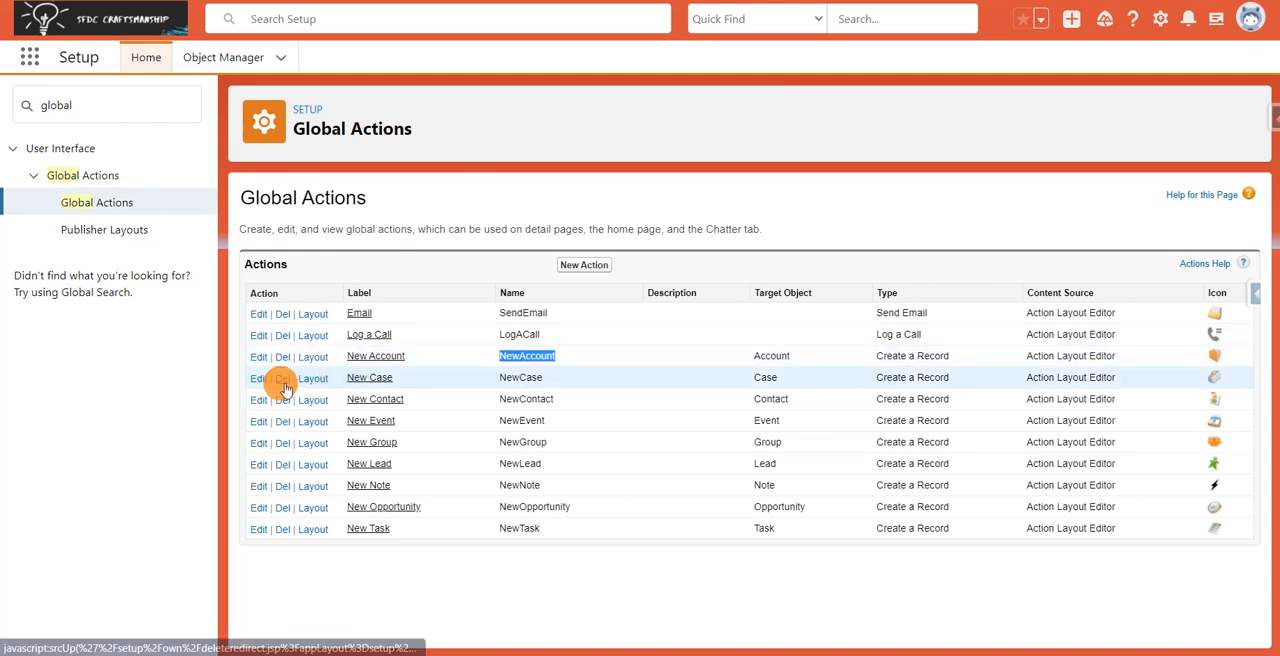
{"action": "left_click", "coordinate": [312, 360]}
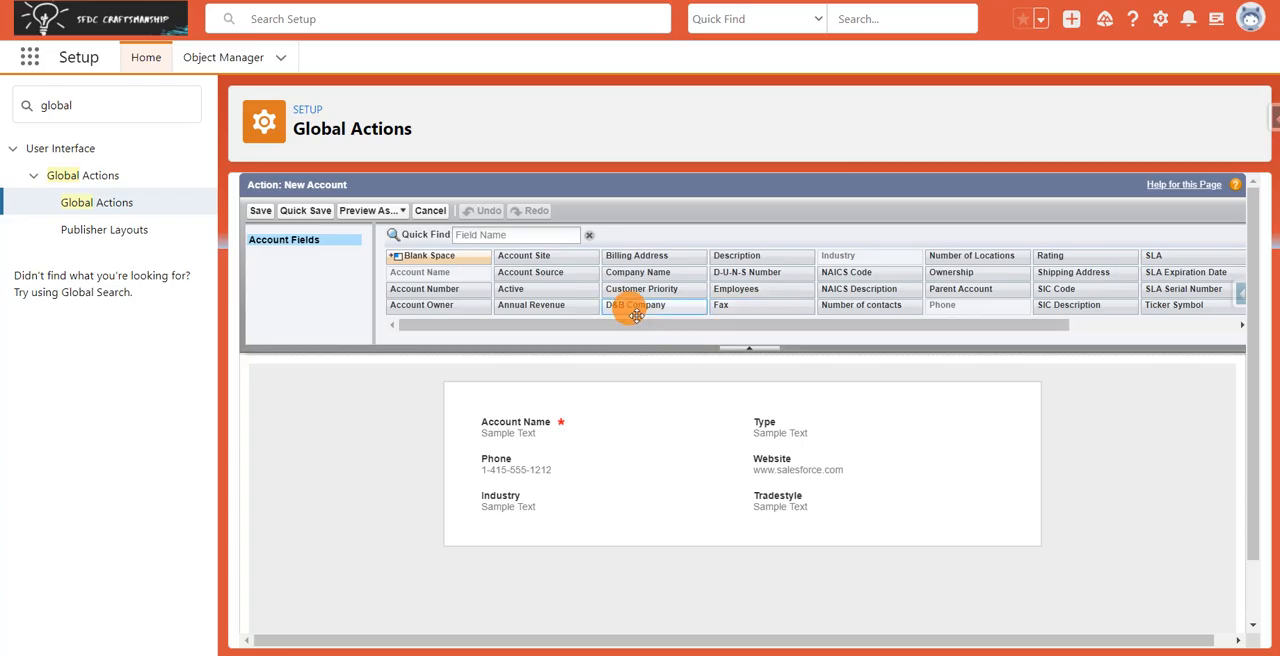
{"action": "left_click_drag", "start_coordinate": [636, 314], "coordinate": [703, 305]}
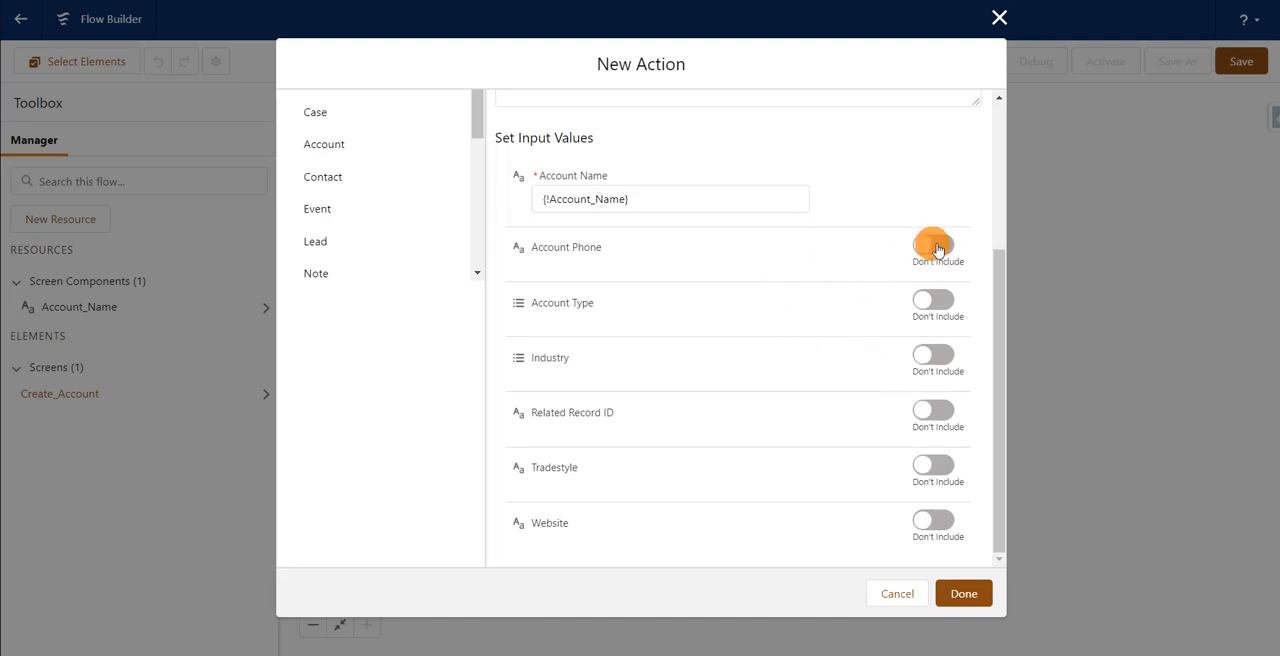
{"action": "left_click", "coordinate": [940, 251]}
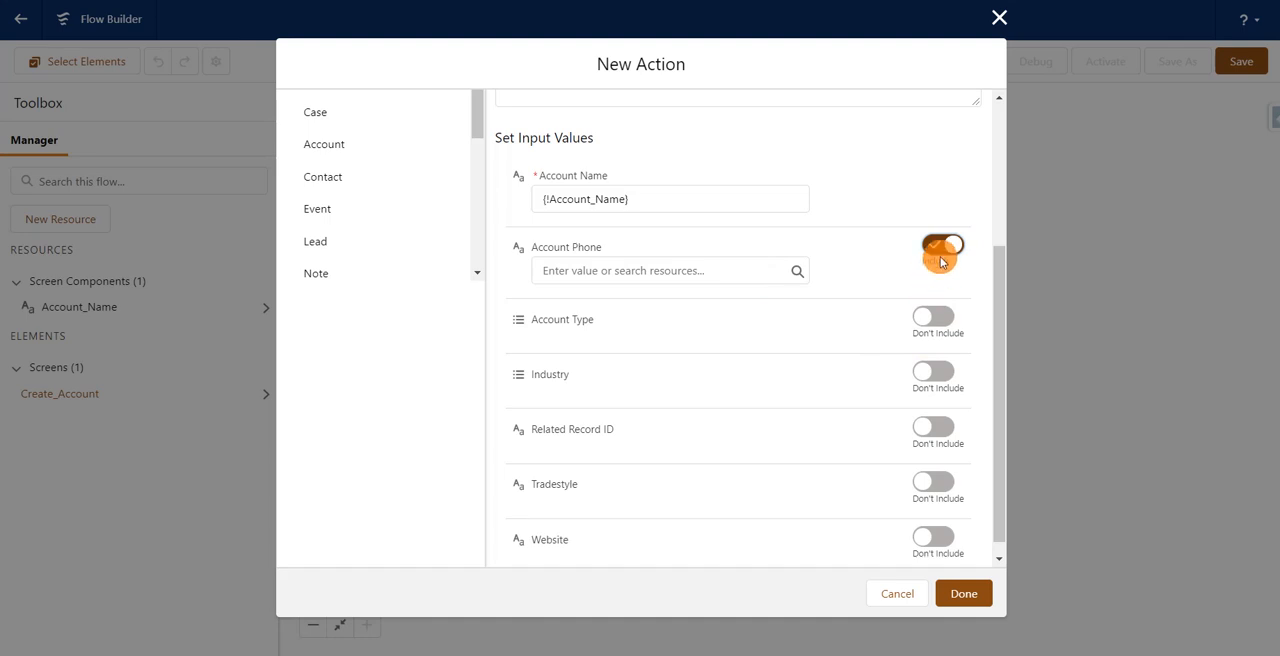
{"action": "left_click", "coordinate": [934, 246]}
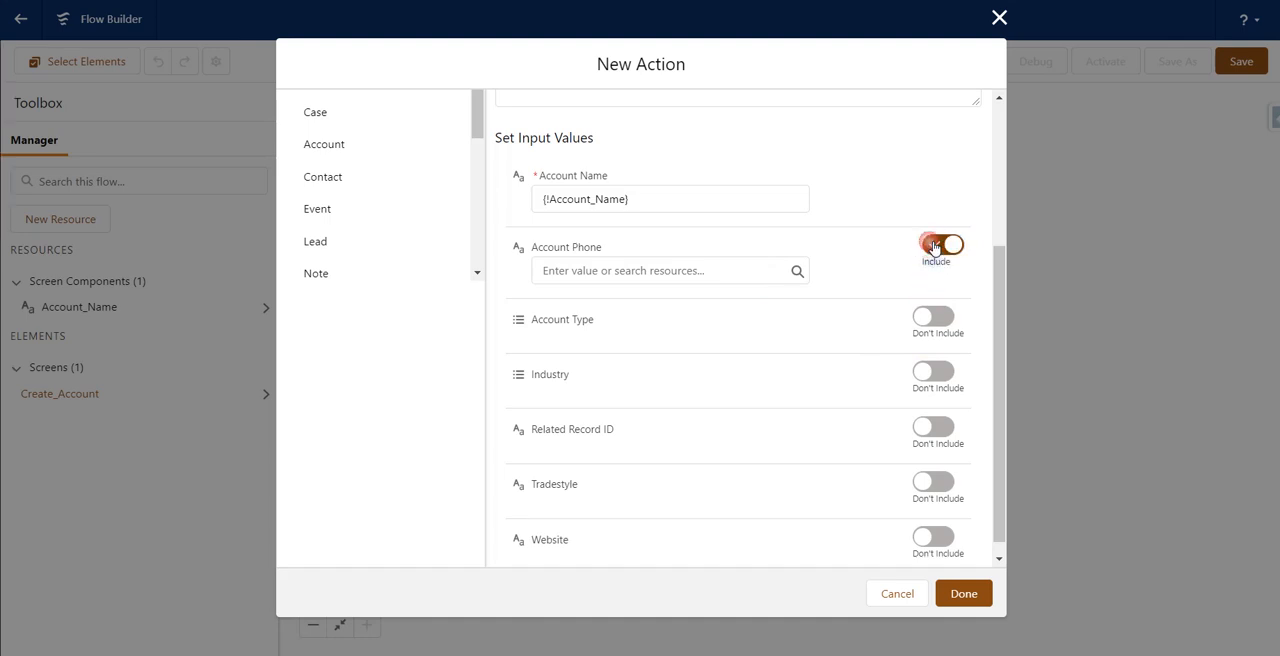
Step: Finish the new action and save the flow with the label "Create New Account" and API name Create_New_Account
{"action": "left_click", "coordinate": [980, 594]}
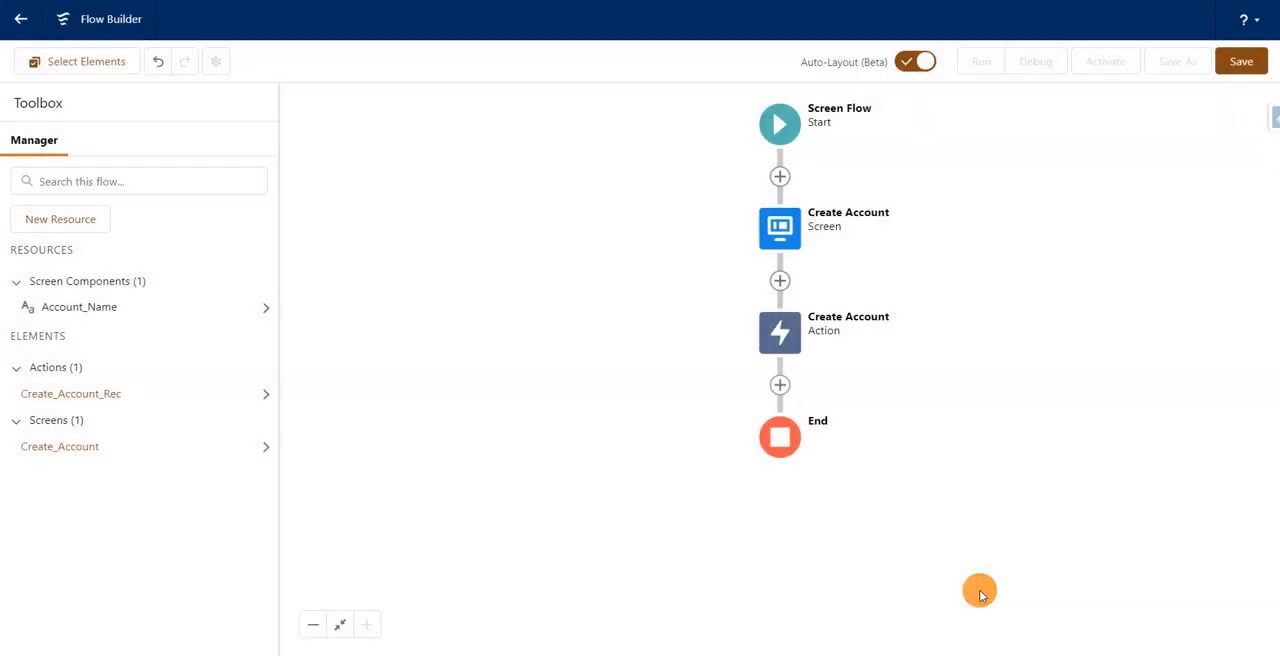
{"action": "left_click", "coordinate": [1241, 70]}
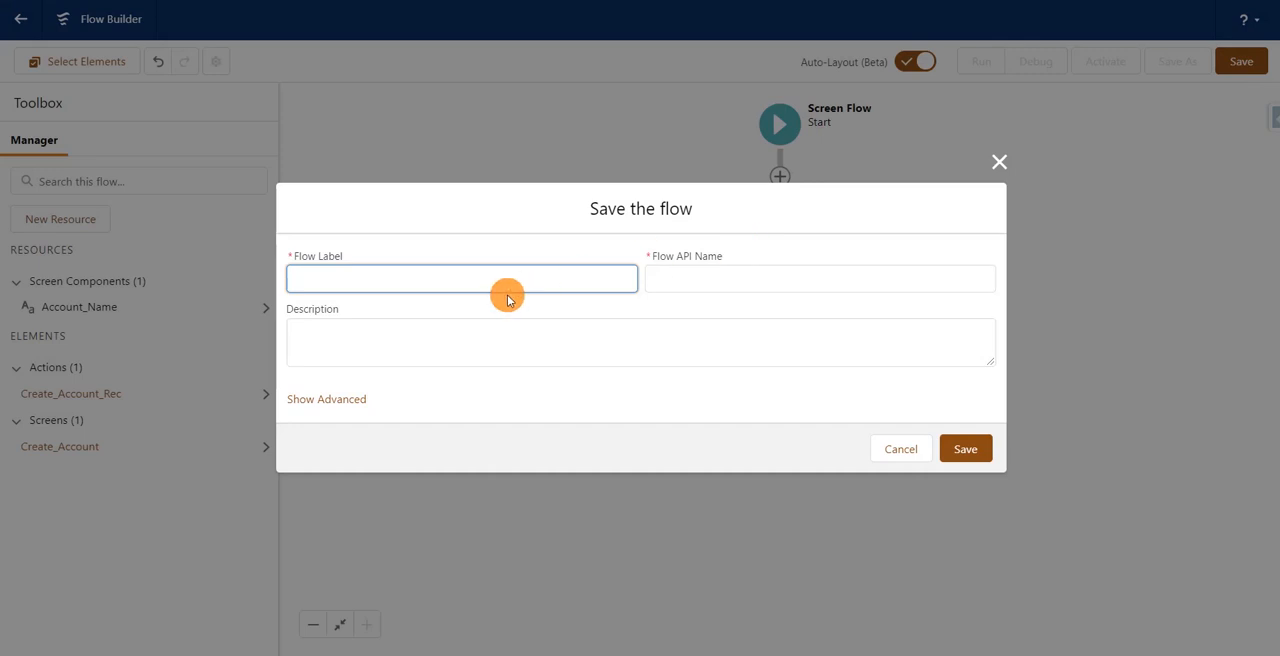
{"action": "left_click", "coordinate": [545, 278]}
{"action": "type", "text": "Create "}
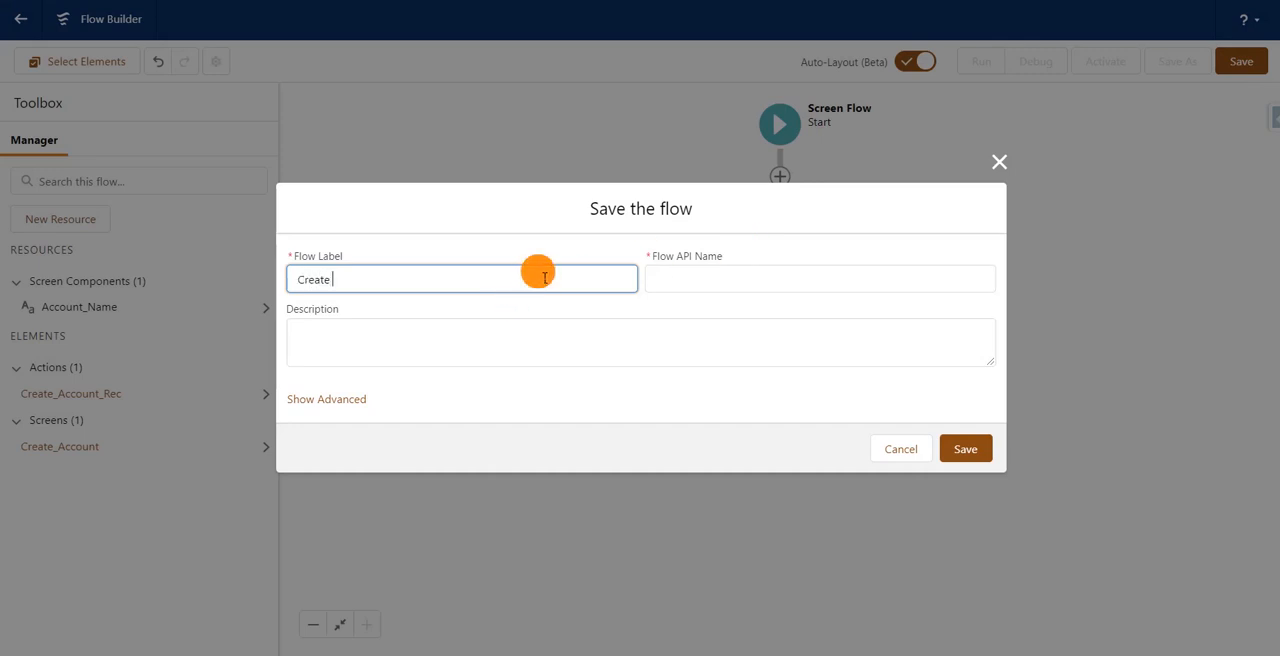
{"action": "type", "text": "New Acco"}
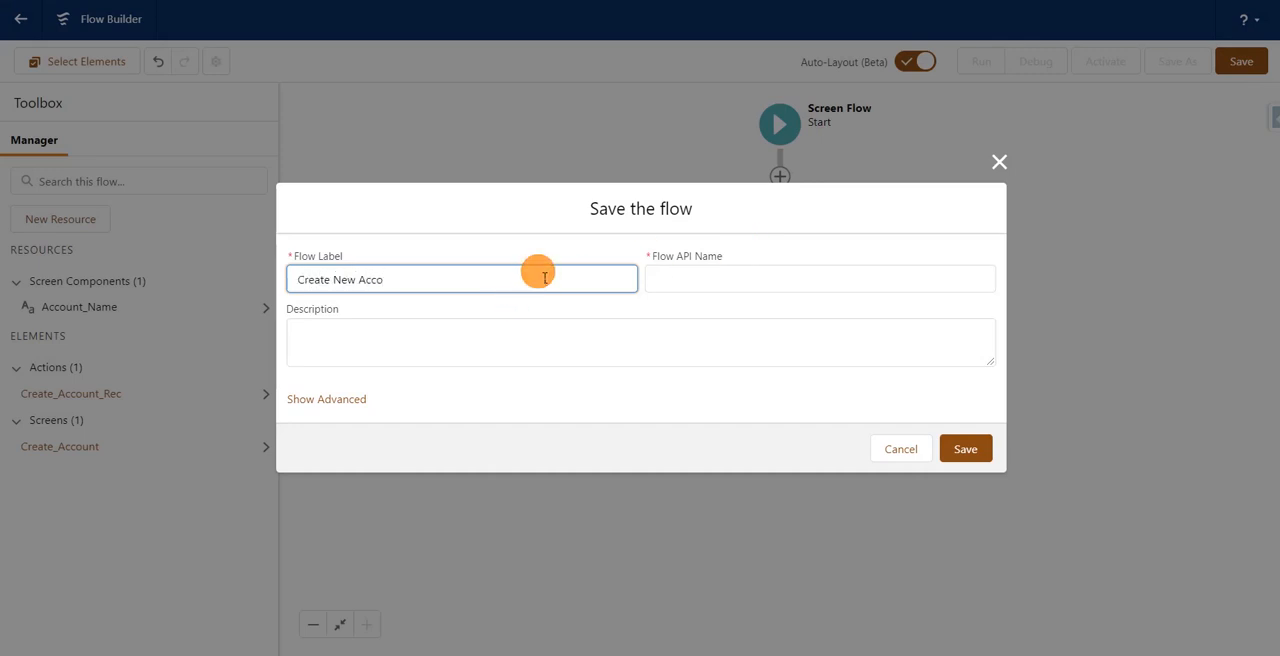
{"action": "type", "text": "unt"}
{"action": "left_click", "coordinate": [585, 236]}
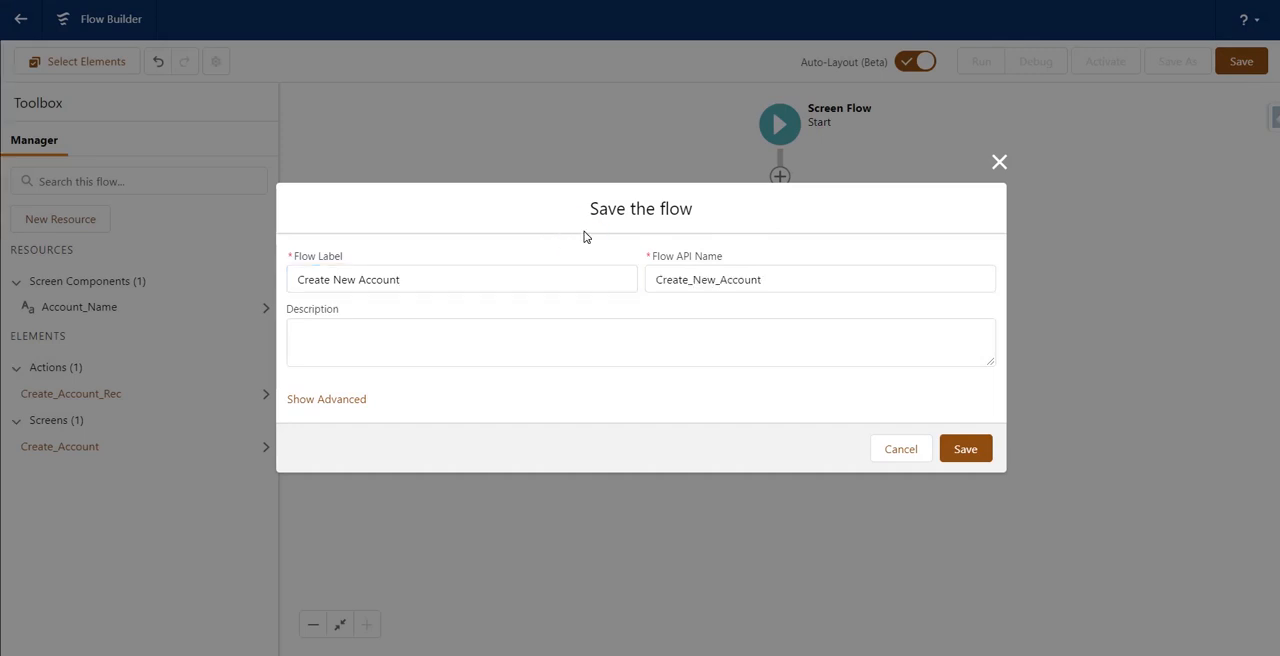
{"action": "left_click", "coordinate": [965, 451]}
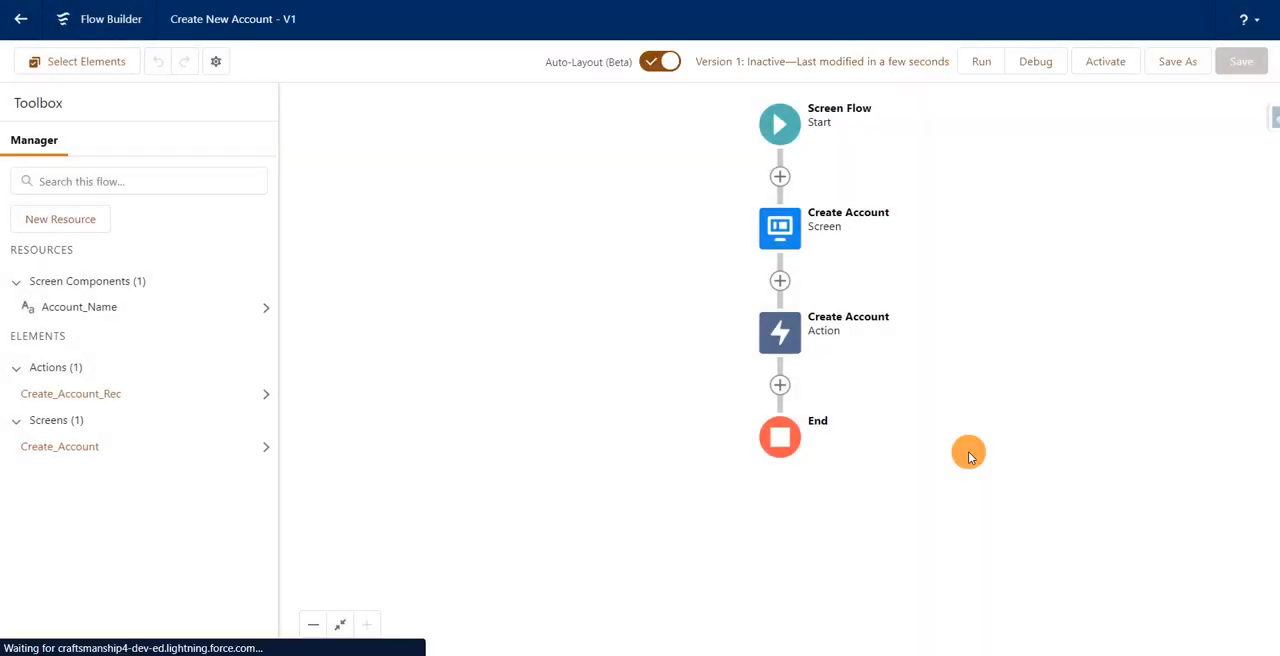
Step: Debug the flow with the default options and submit "Quick Action Test" as the account name
{"action": "left_click", "coordinate": [1037, 64]}
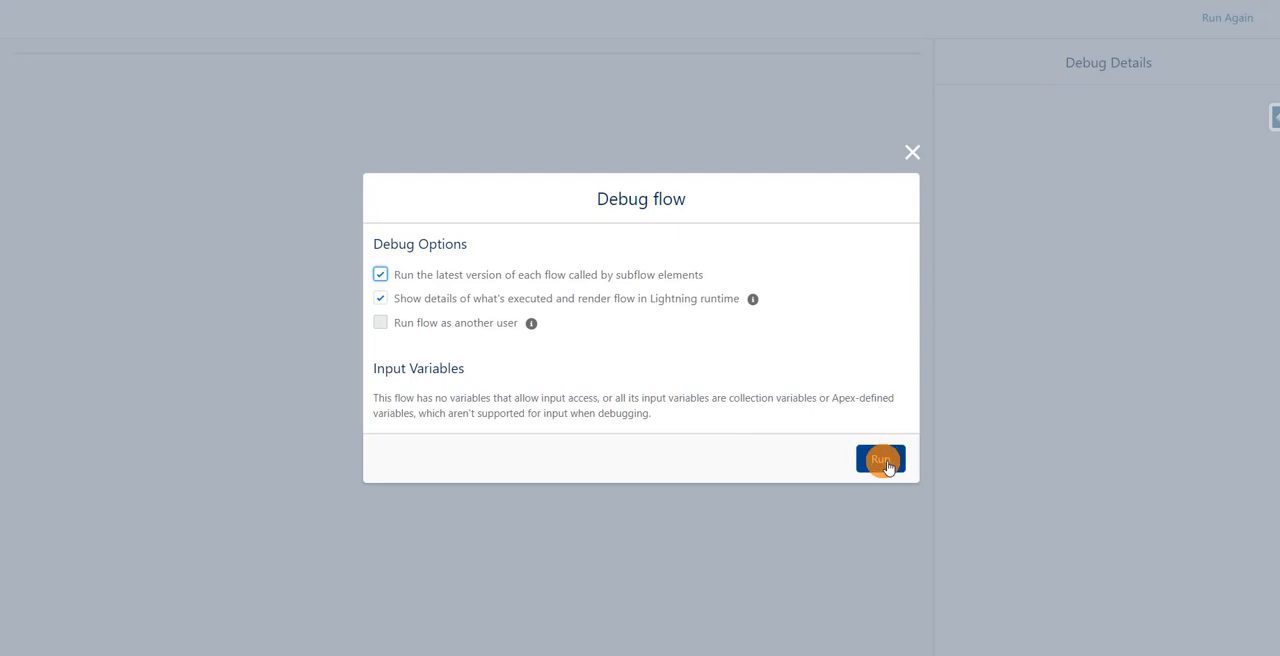
{"action": "left_click", "coordinate": [880, 460]}
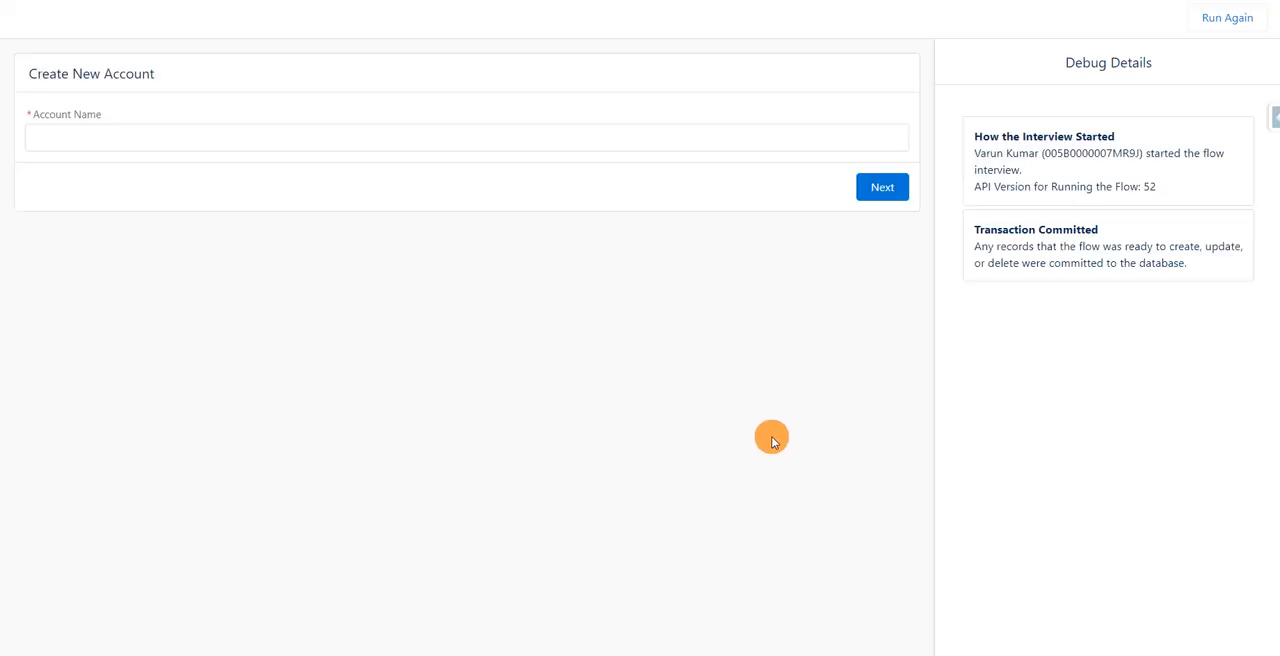
{"action": "left_click", "coordinate": [520, 136]}
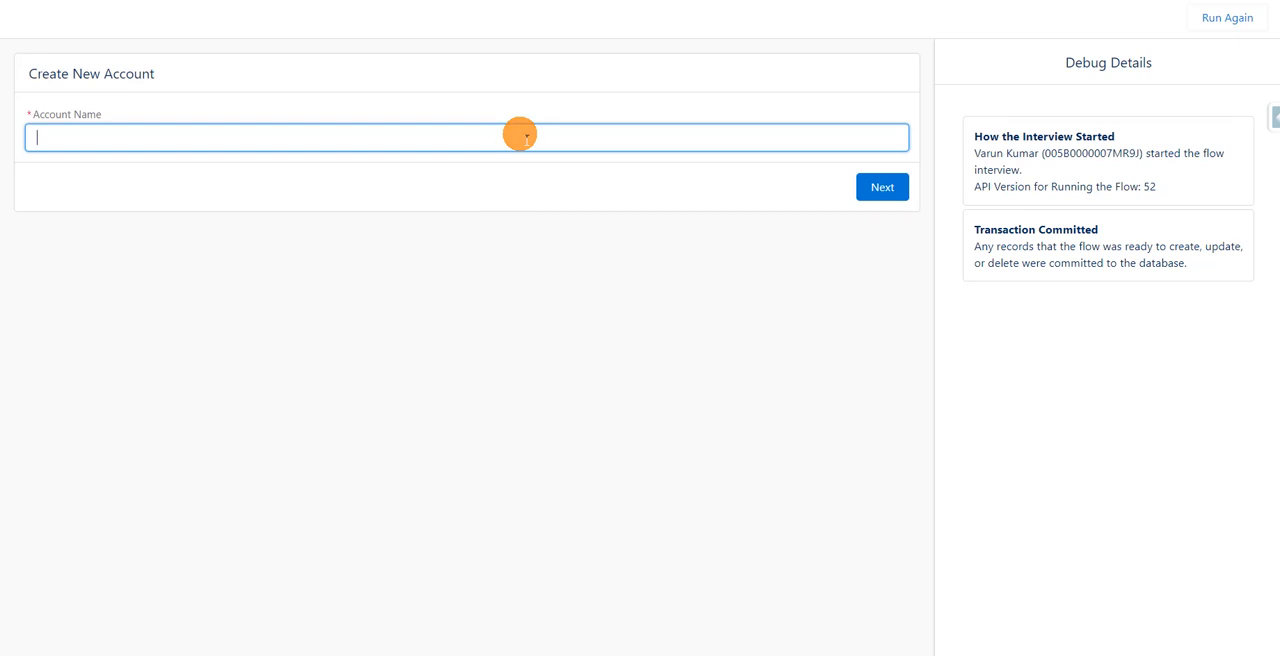
{"action": "type", "text": "Quick Action Test"}
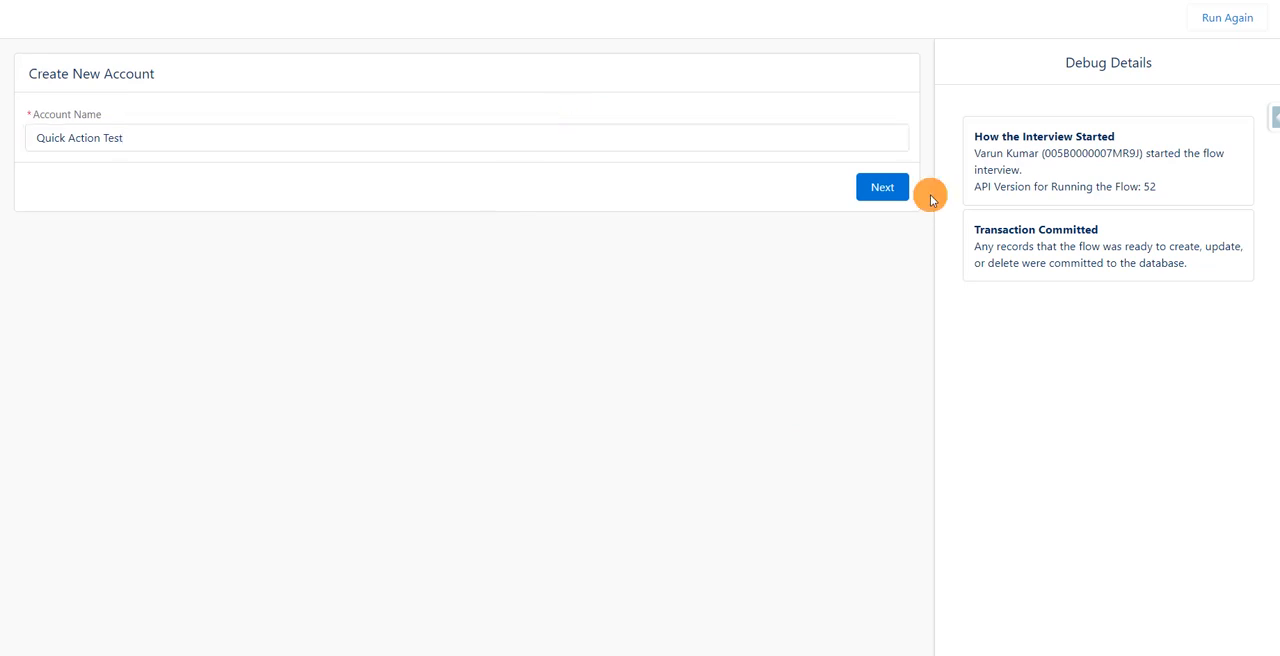
{"action": "left_click", "coordinate": [888, 198]}
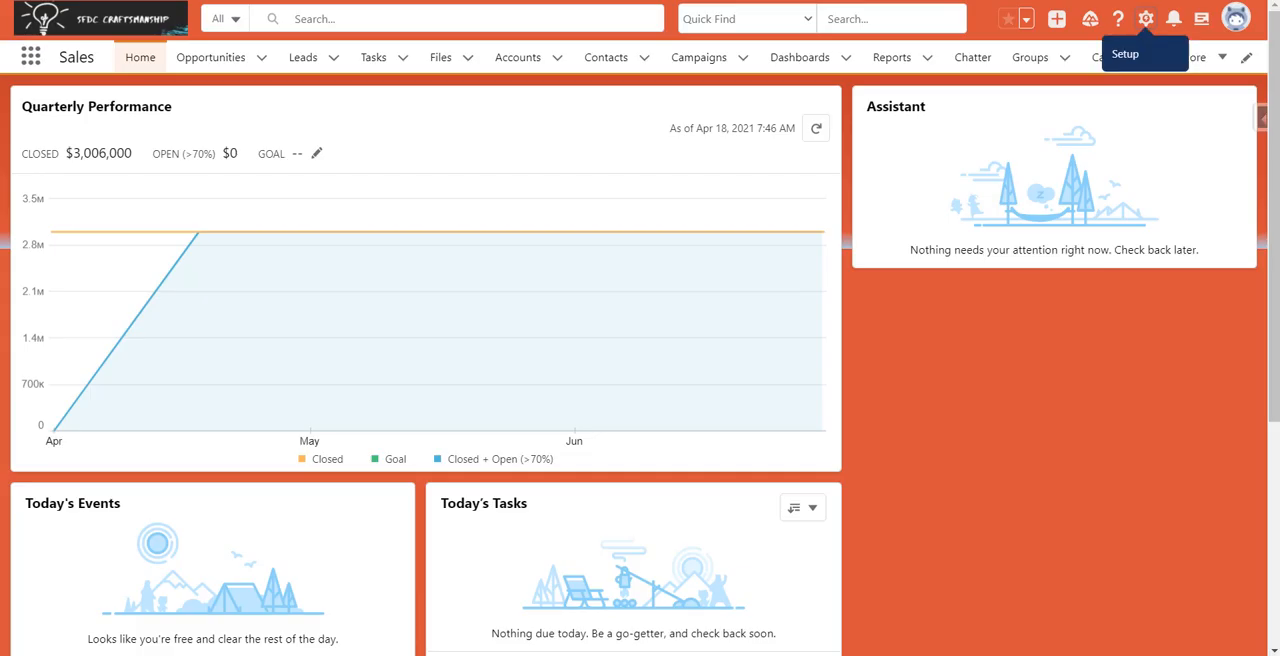
Step: Open the Quick Action Test record from the Accounts list in the Sales app to check it
{"action": "left_click", "coordinate": [538, 58]}
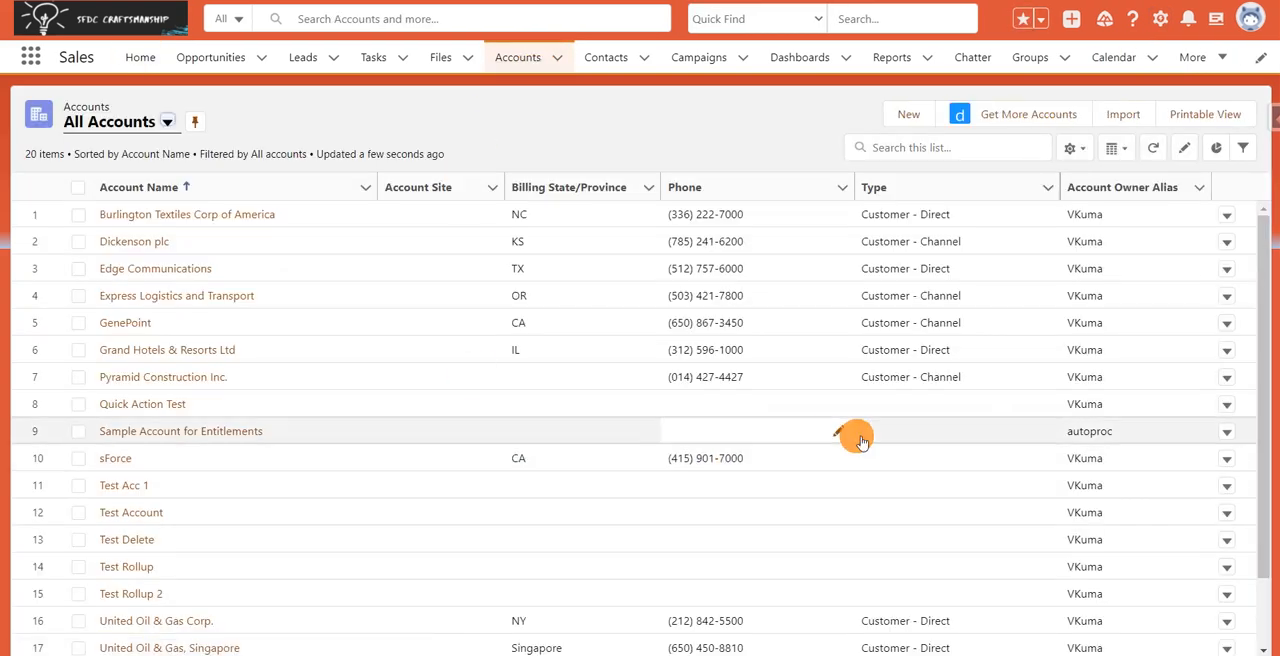
{"action": "left_click", "coordinate": [177, 404]}
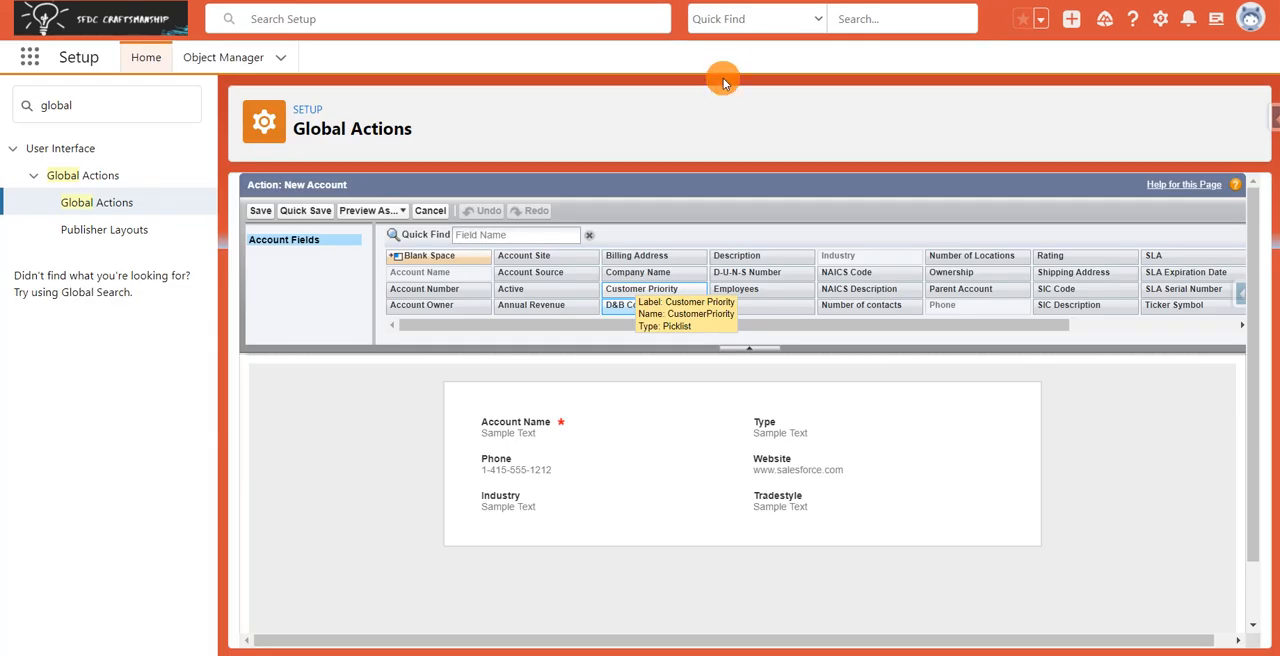
Step: Start a new global action of type Create a Record with Product as its target object
{"action": "left_click", "coordinate": [90, 204]}
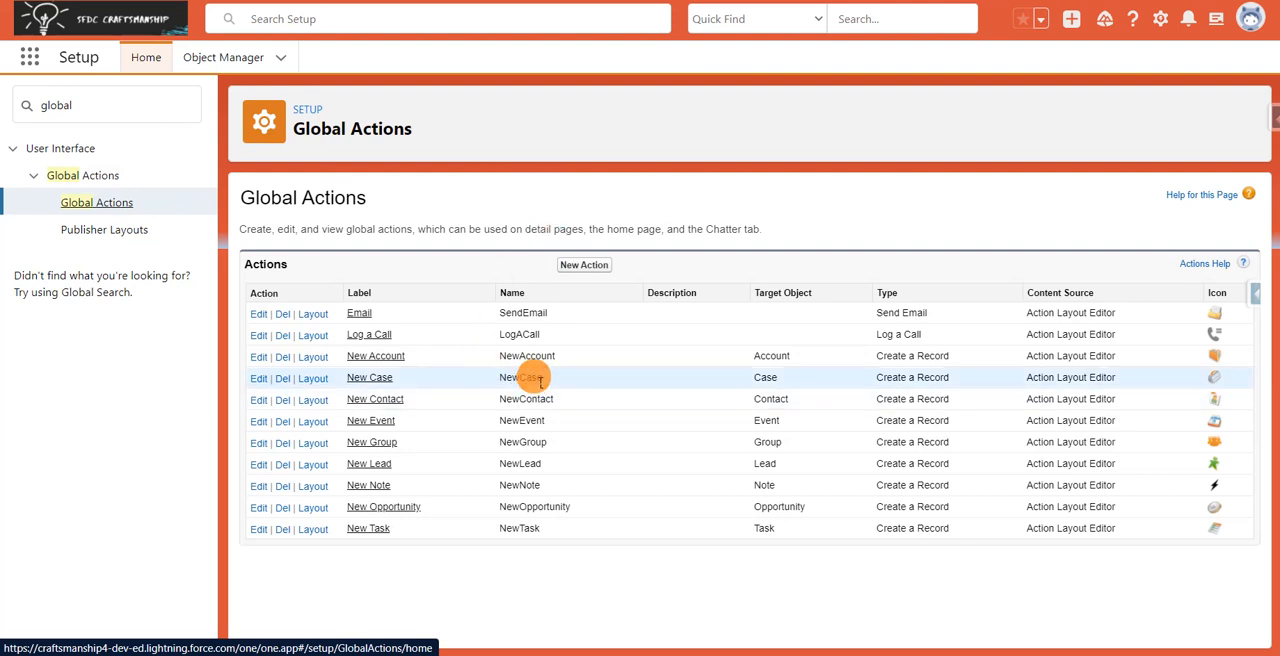
{"action": "left_click", "coordinate": [577, 272]}
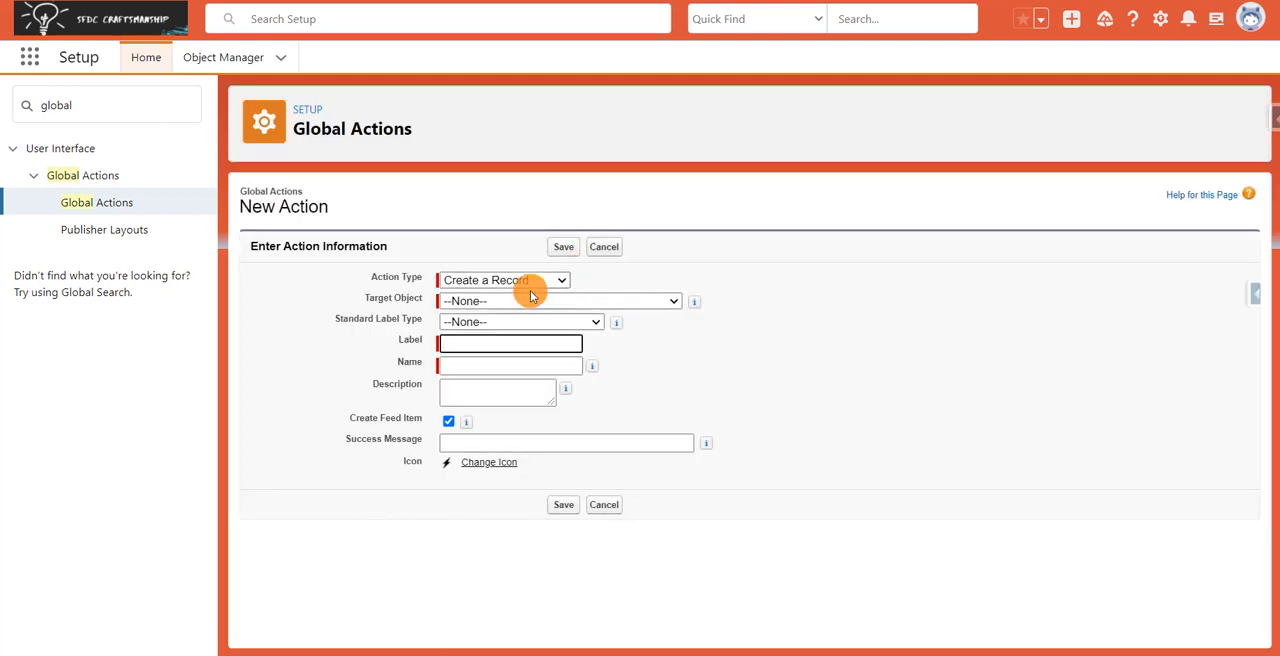
{"action": "left_click", "coordinate": [494, 280]}
{"action": "left_click", "coordinate": [498, 289]}
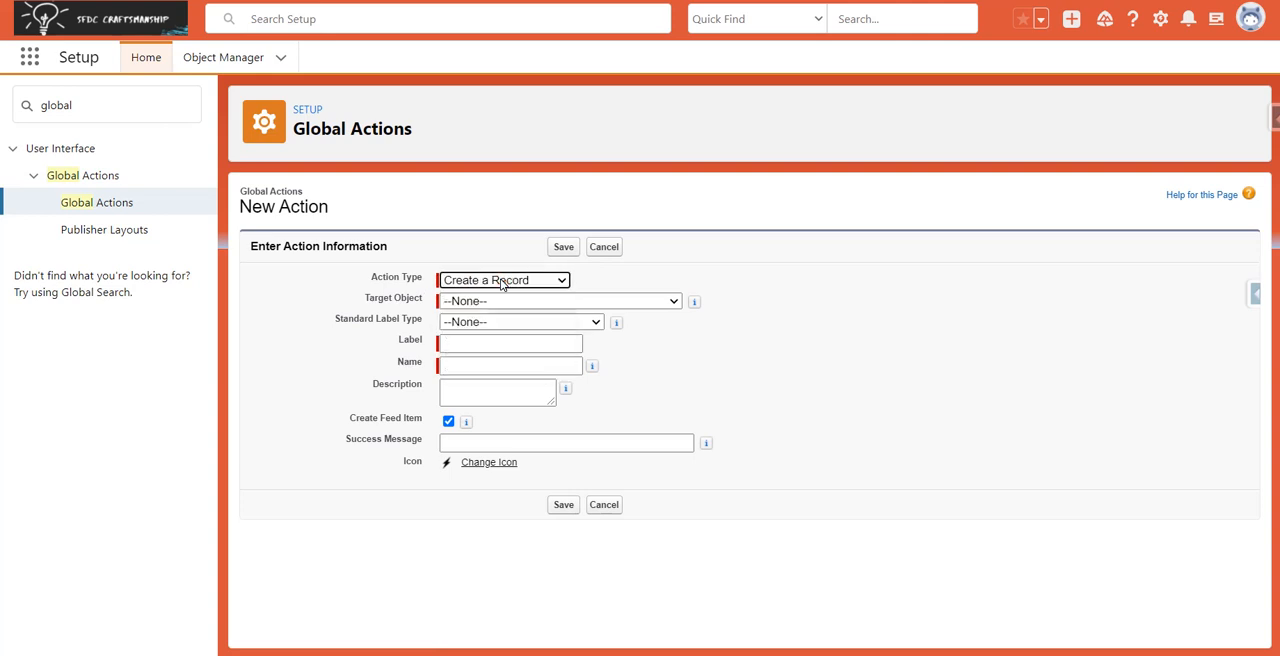
{"action": "left_click", "coordinate": [520, 305]}
{"action": "type", "text": "pro"}
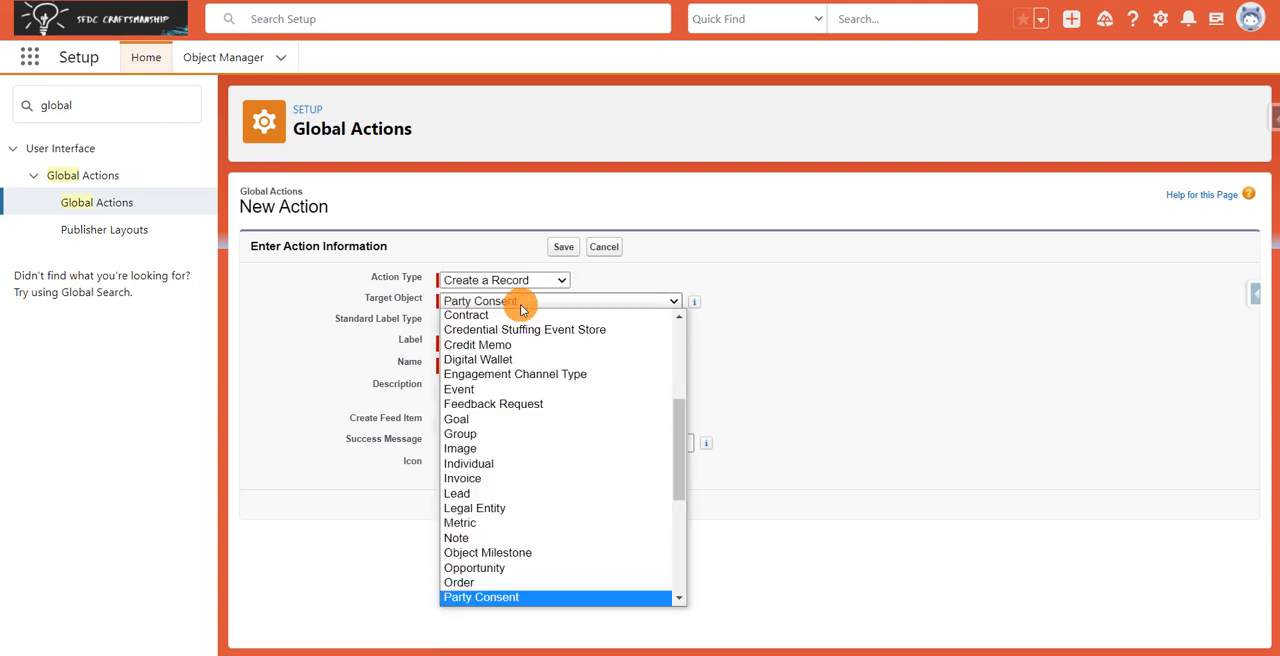
{"action": "key", "text": "Return"}
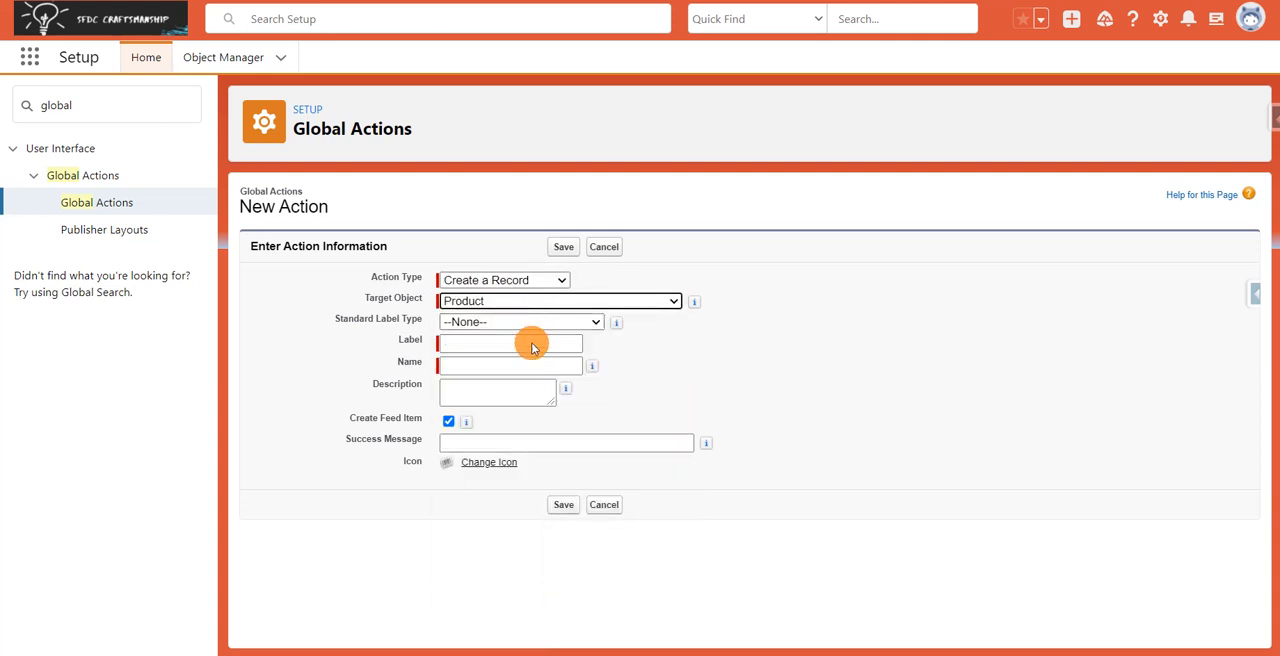
Step: Label the product action "New Product" with the name New_Product and save it
{"action": "left_click", "coordinate": [536, 348]}
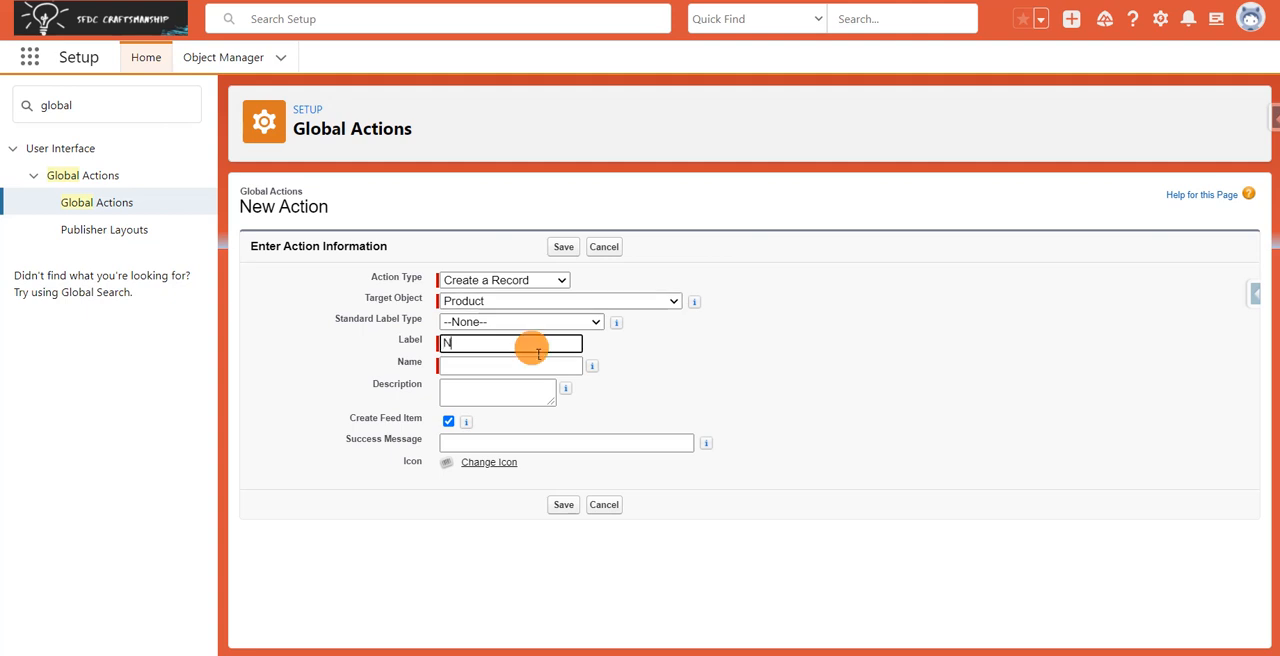
{"action": "type", "text": "New Product"}
{"action": "left_click", "coordinate": [744, 377]}
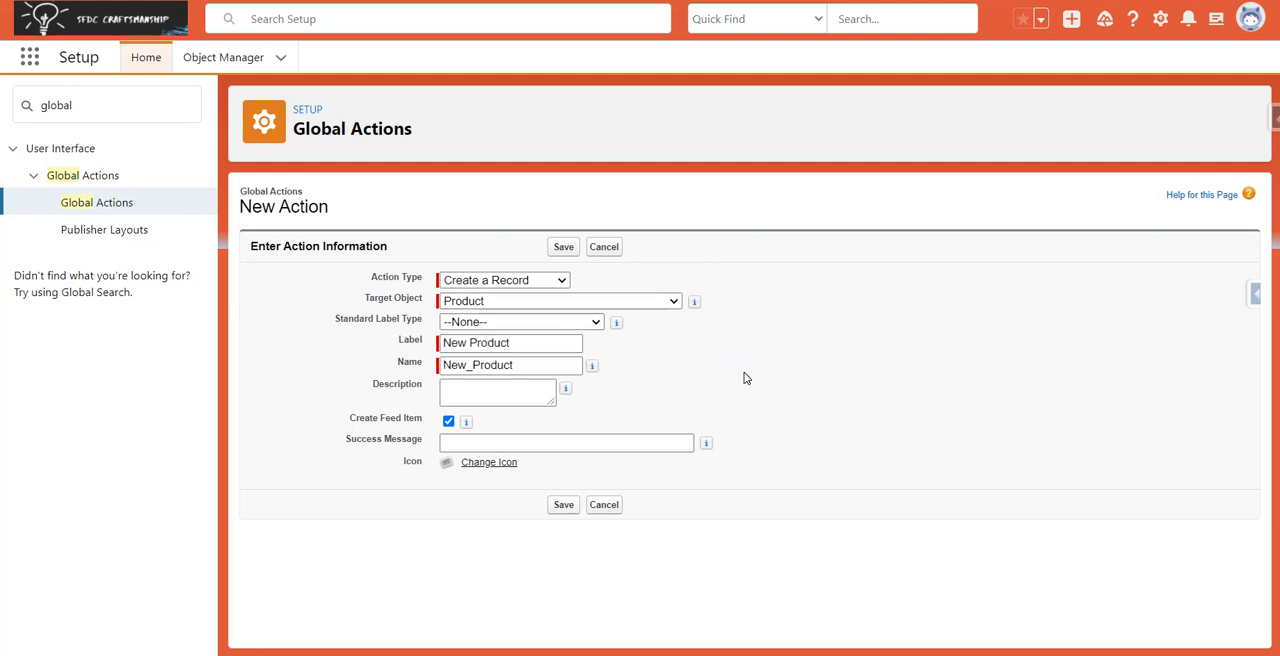
{"action": "left_click", "coordinate": [564, 506]}
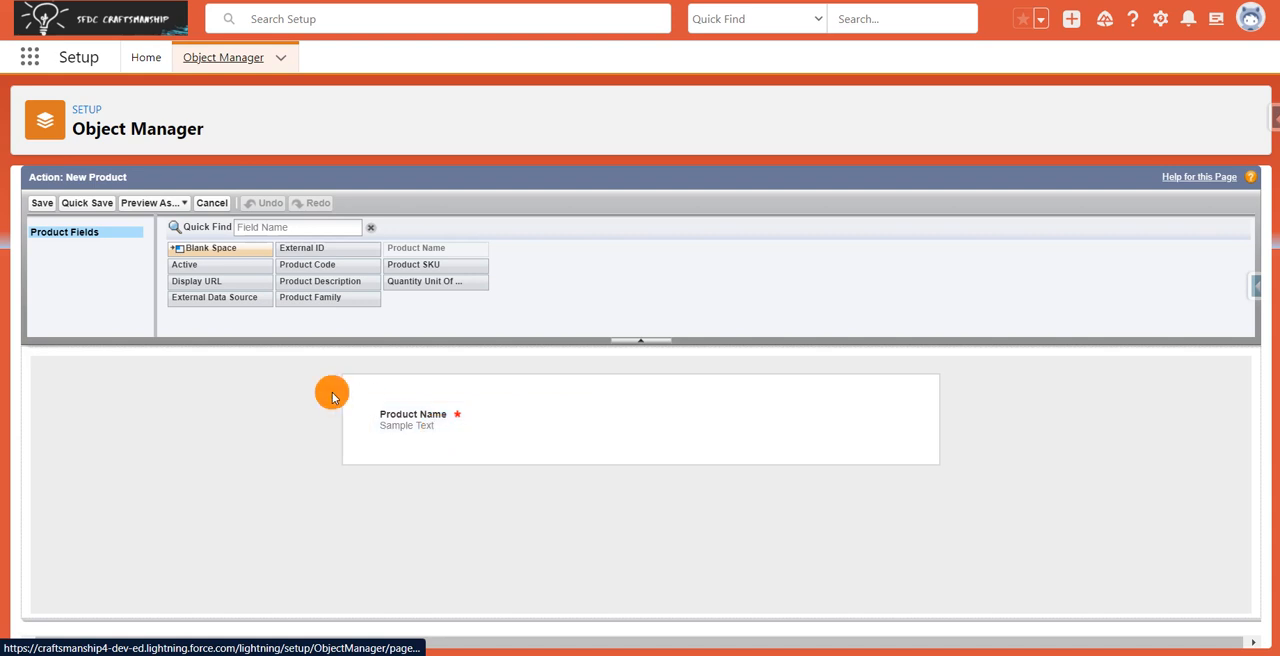
Step: Add the Product Code and Product Description fields below Product Name in the New Product action layout and save it
{"action": "left_click_drag", "start_coordinate": [345, 264], "coordinate": [602, 422]}
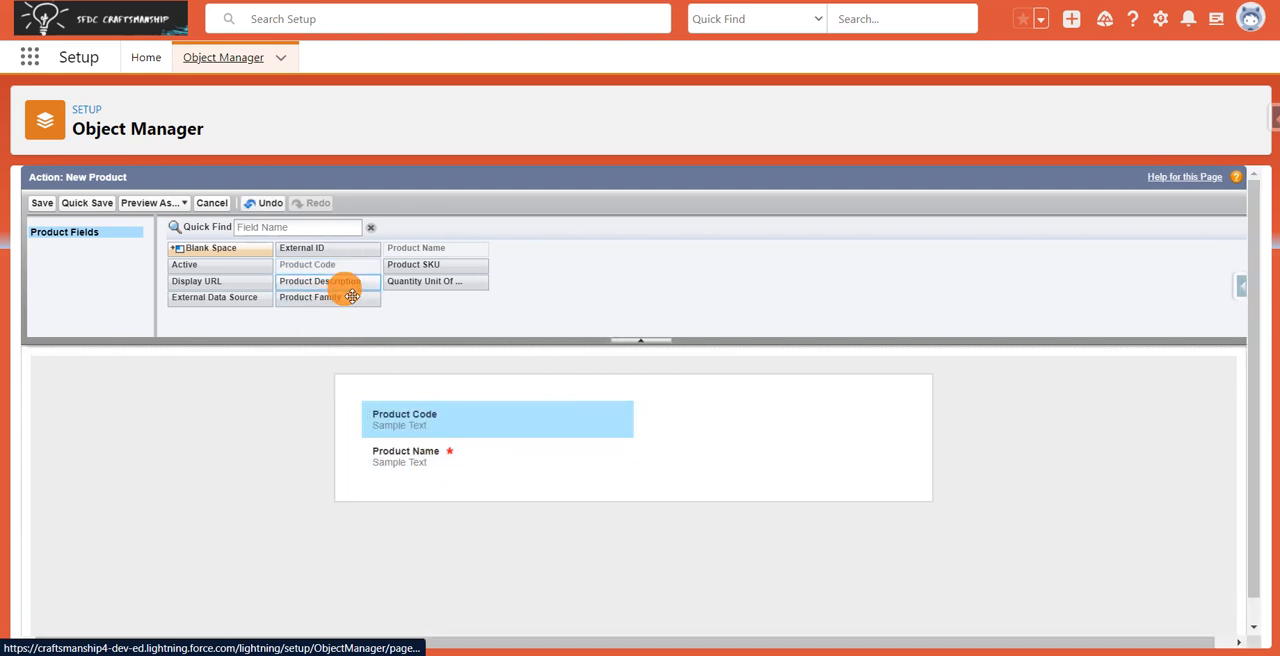
{"action": "left_click_drag", "start_coordinate": [343, 283], "coordinate": [439, 456]}
{"action": "left_click_drag", "start_coordinate": [508, 491], "coordinate": [420, 412]}
{"action": "left_click", "coordinate": [38, 204]}
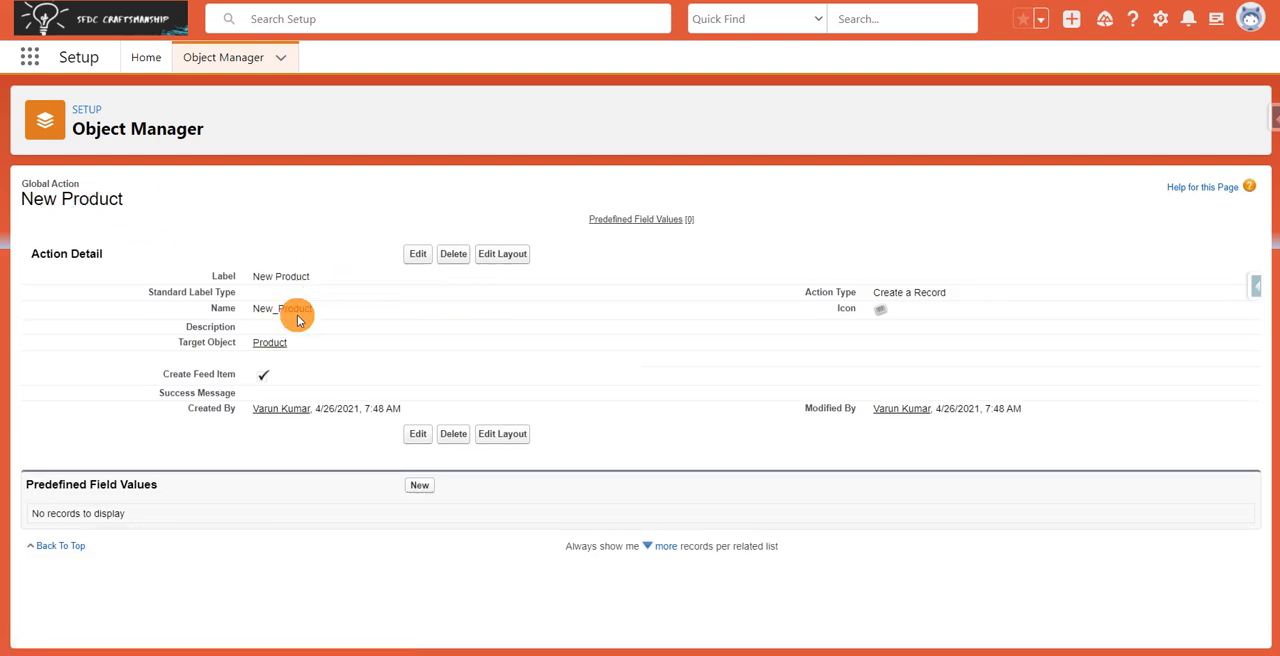
Step: Copy the action name New_Product and, in Flow Builder, add a screen right after Start labelled "Create Product Screen" with API name Create_Product_Screen
{"action": "double_click", "coordinate": [297, 312]}
{"action": "key", "text": "ctrl+c"}
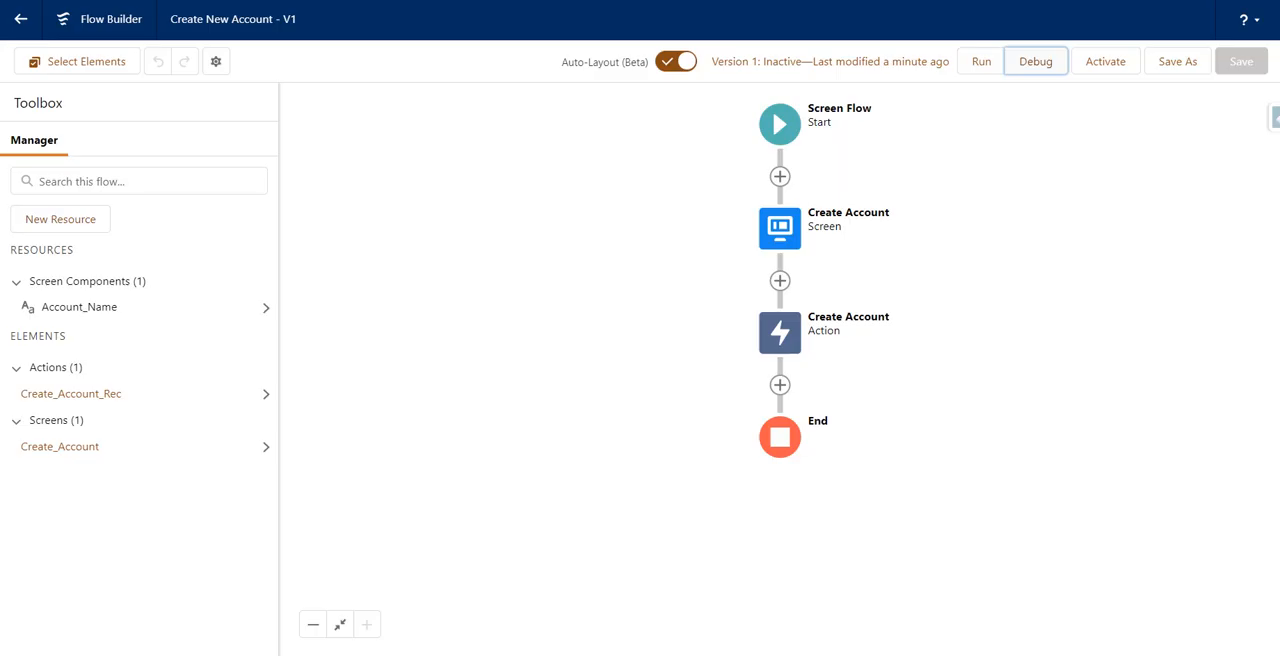
{"action": "left_click", "coordinate": [780, 177]}
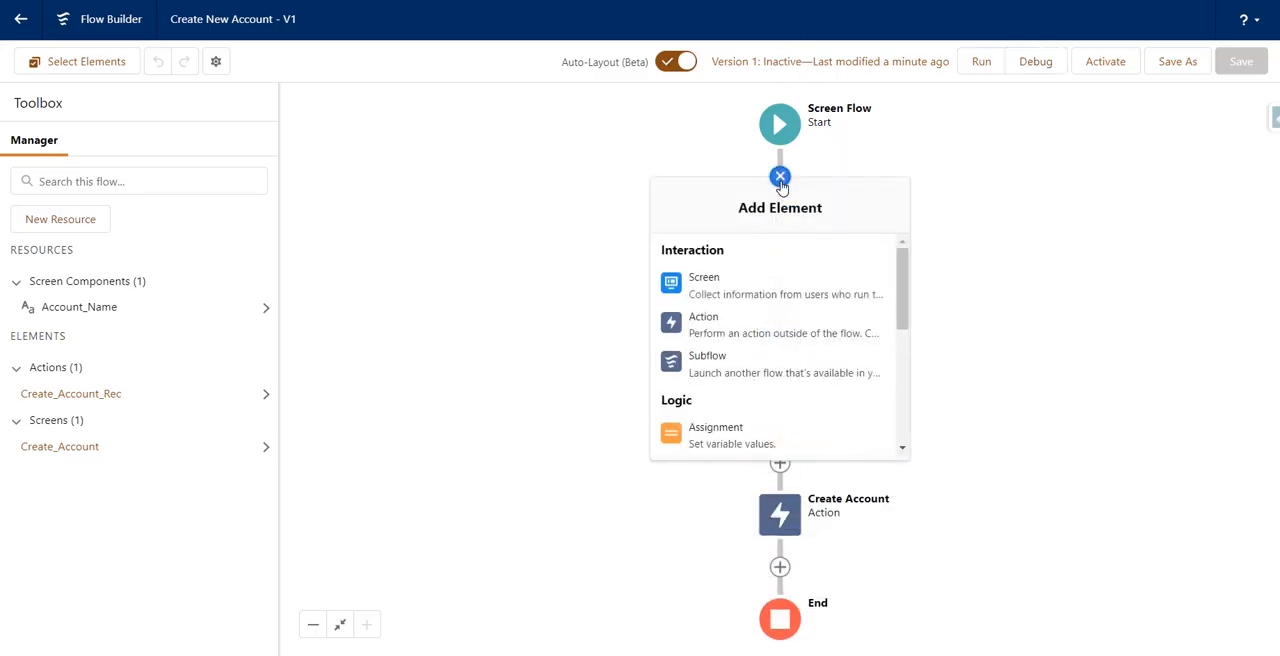
{"action": "left_click", "coordinate": [806, 288]}
{"action": "left_click", "coordinate": [803, 295]}
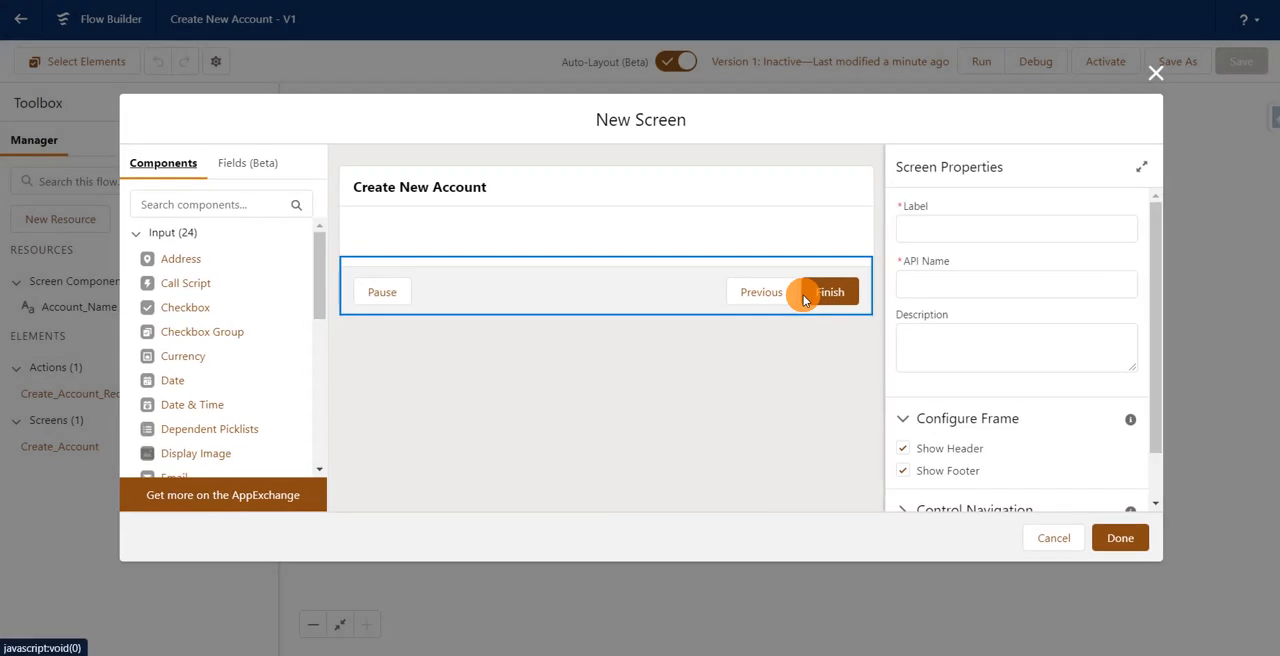
{"action": "left_click", "coordinate": [928, 231]}
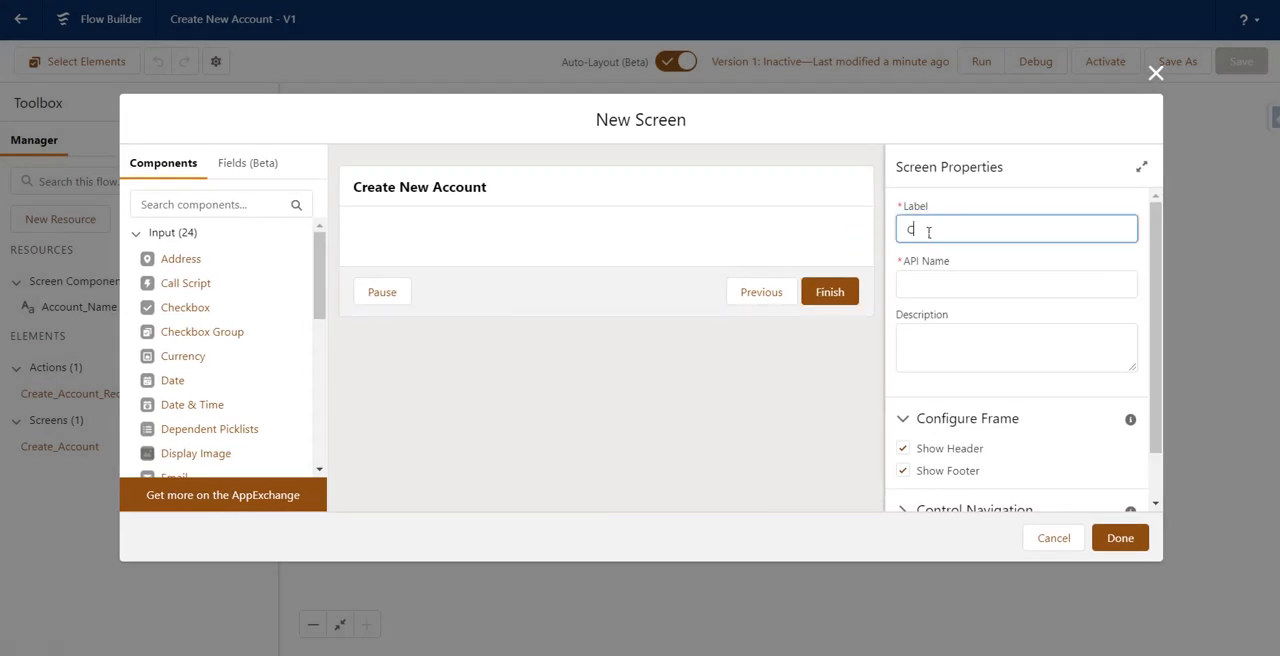
{"action": "left_click", "coordinate": [928, 231]}
{"action": "type", "text": "Create Pr"}
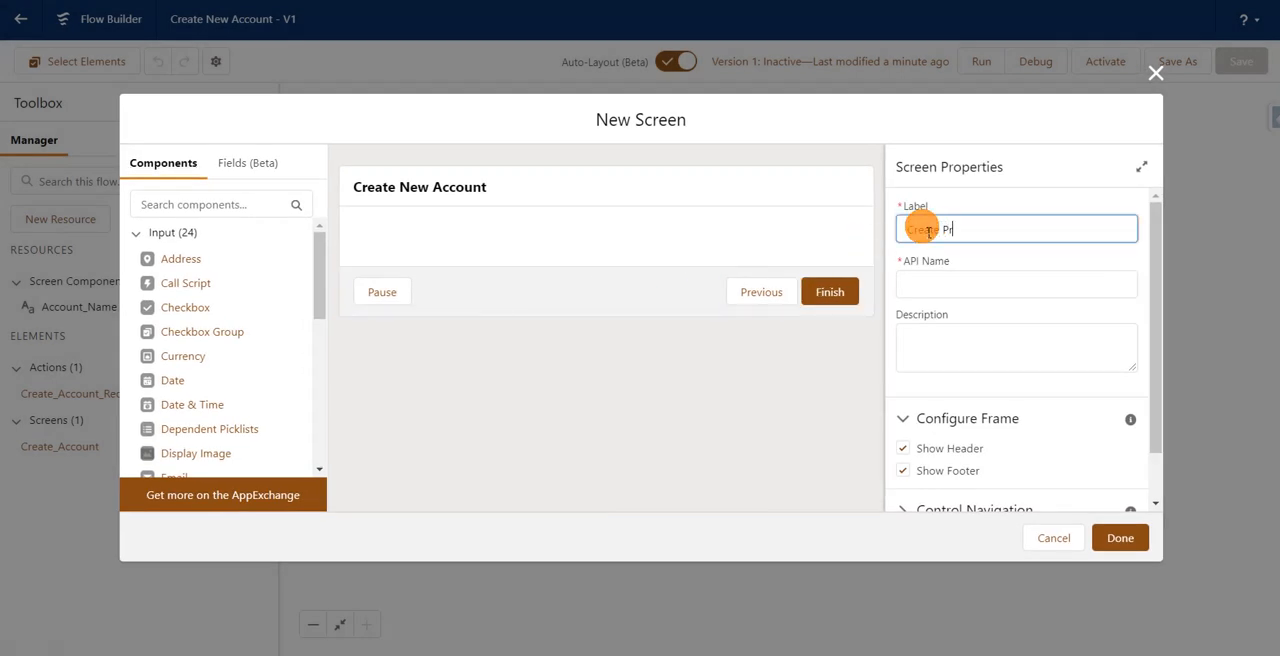
{"action": "type", "text": "oduct Screen"}
{"action": "left_click", "coordinate": [976, 205]}
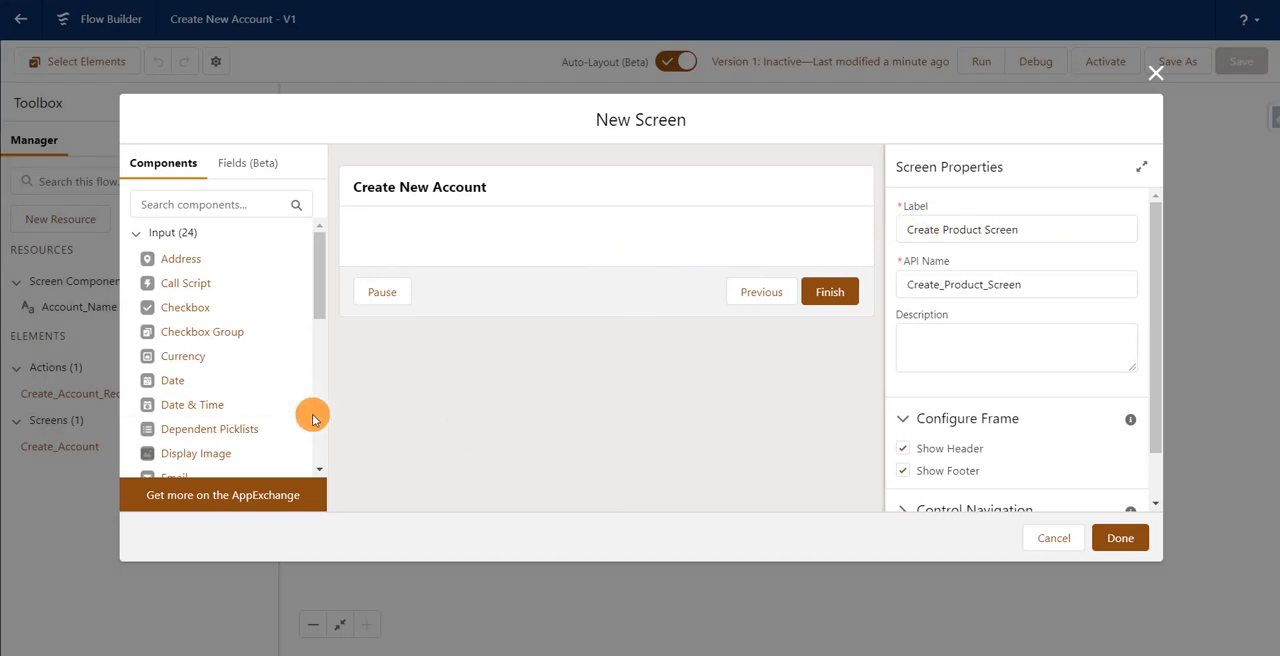
Step: Add a required text component labelled "Product Name" with API name Product_Name to the screen and finish the screen
{"action": "scroll", "coordinate": [316, 424], "scroll_direction": "down", "scroll_amount": 9}
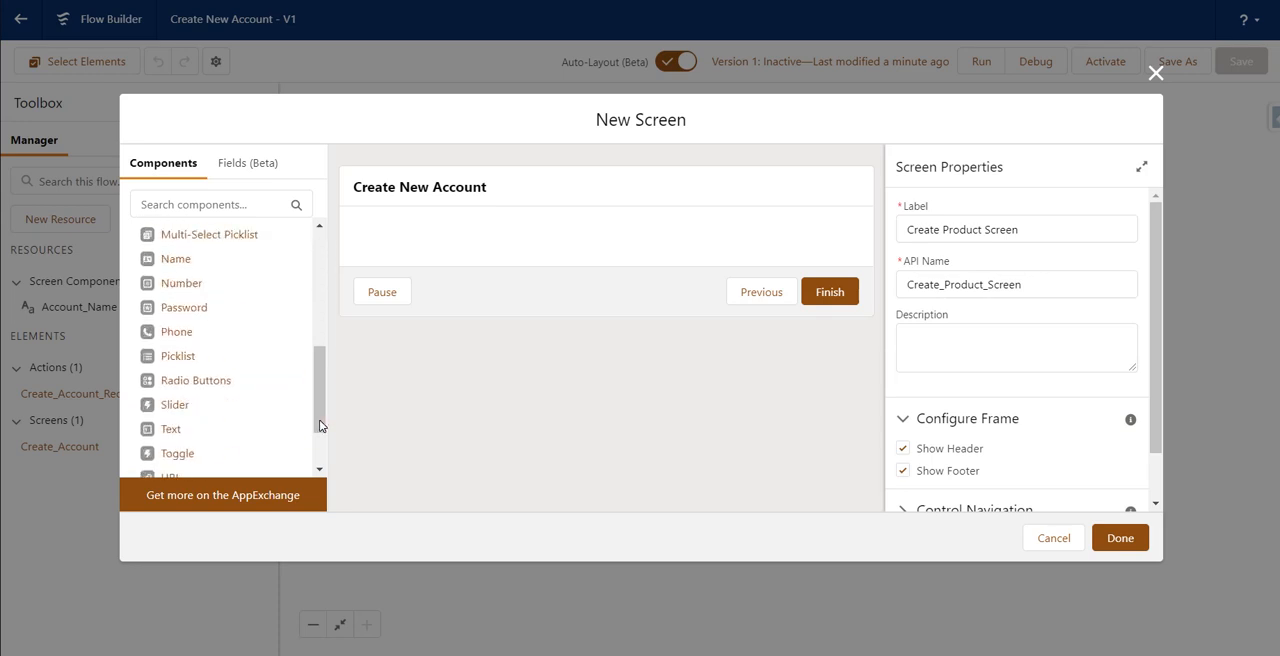
{"action": "left_click", "coordinate": [240, 437]}
{"action": "left_click_drag", "start_coordinate": [172, 341], "coordinate": [554, 234]}
{"action": "left_click", "coordinate": [964, 220]}
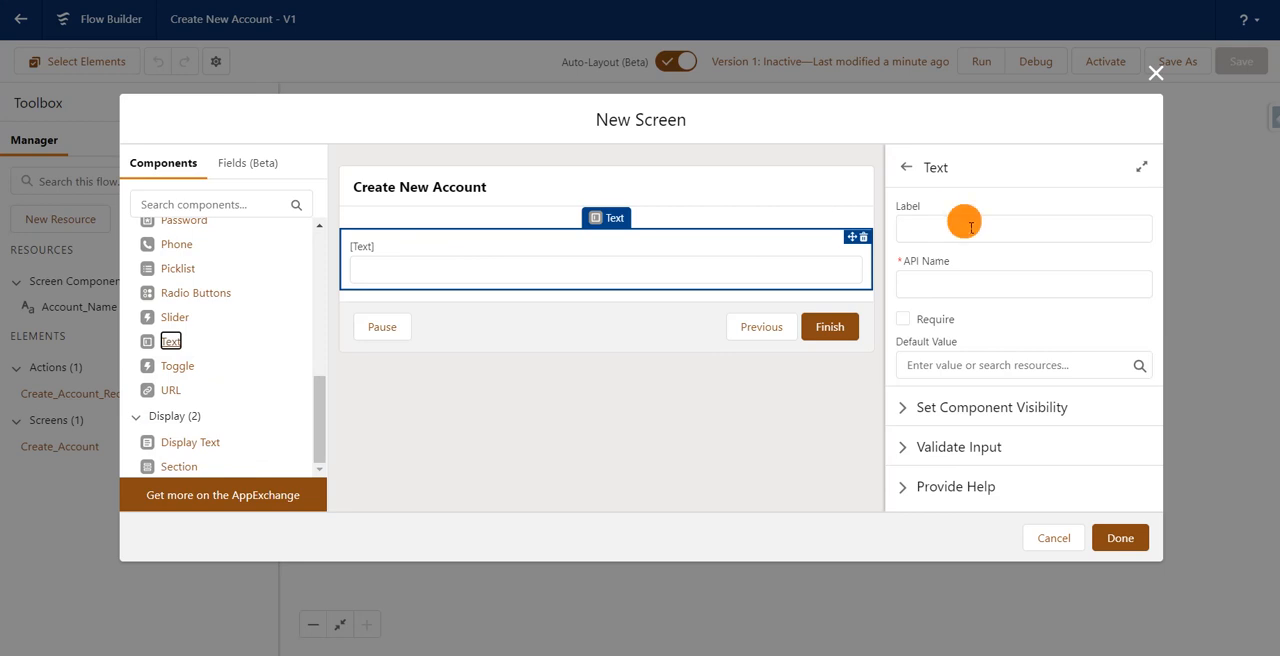
{"action": "type", "text": "Product Name"}
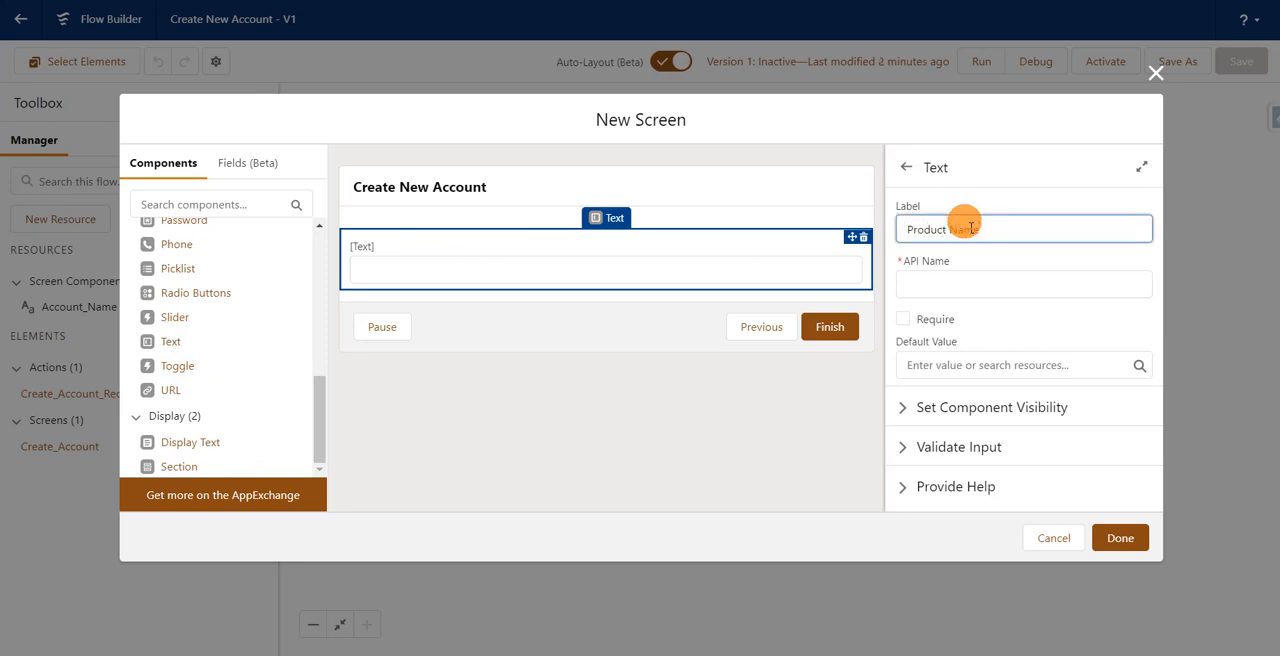
{"action": "left_click", "coordinate": [1020, 145]}
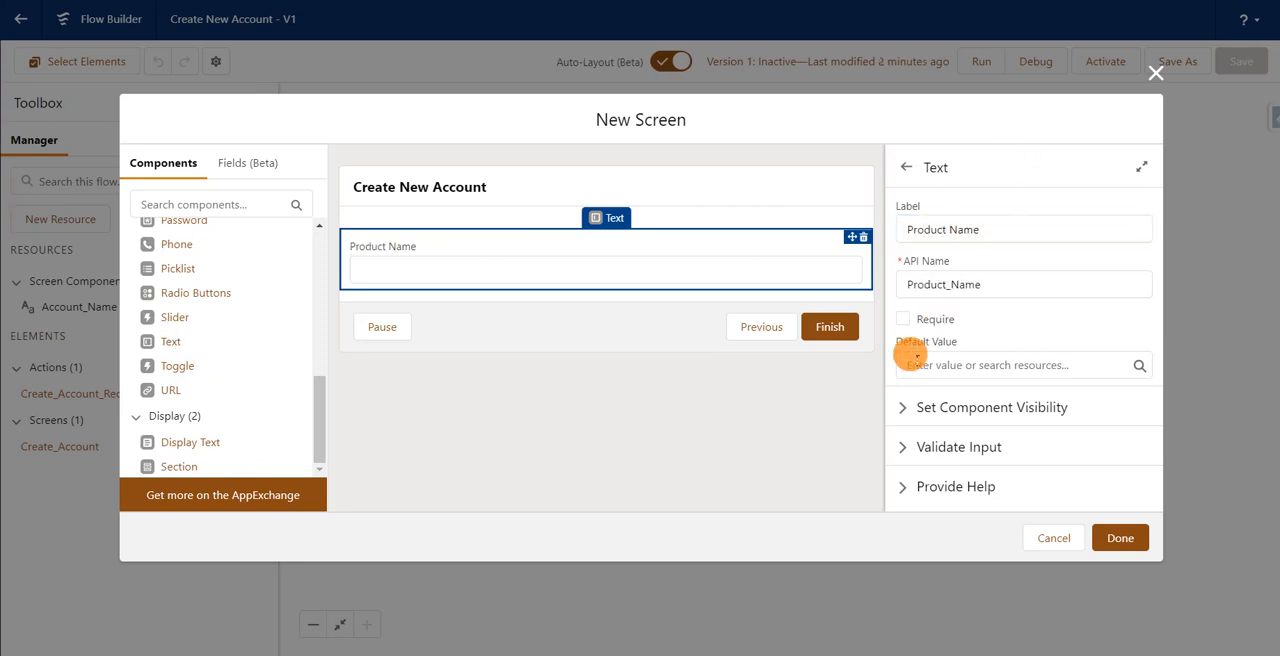
{"action": "left_click", "coordinate": [903, 319]}
{"action": "left_click", "coordinate": [1119, 539]}
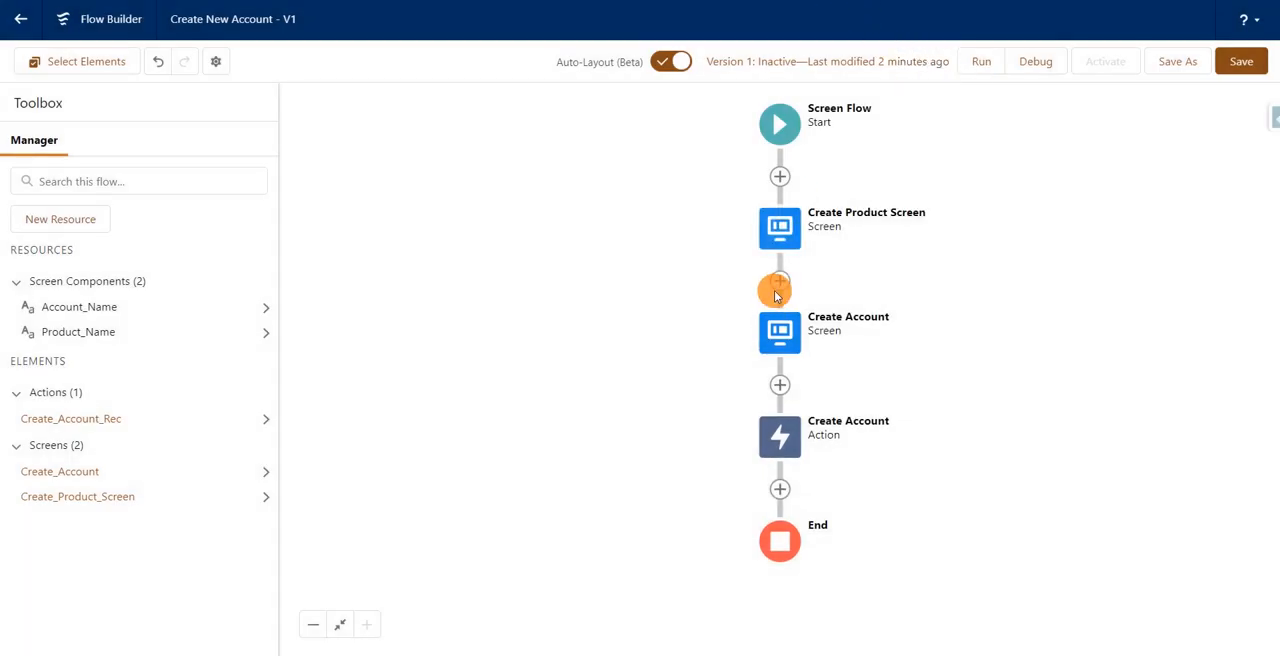
Step: Save the flow with the added product screen
{"action": "left_click", "coordinate": [780, 280]}
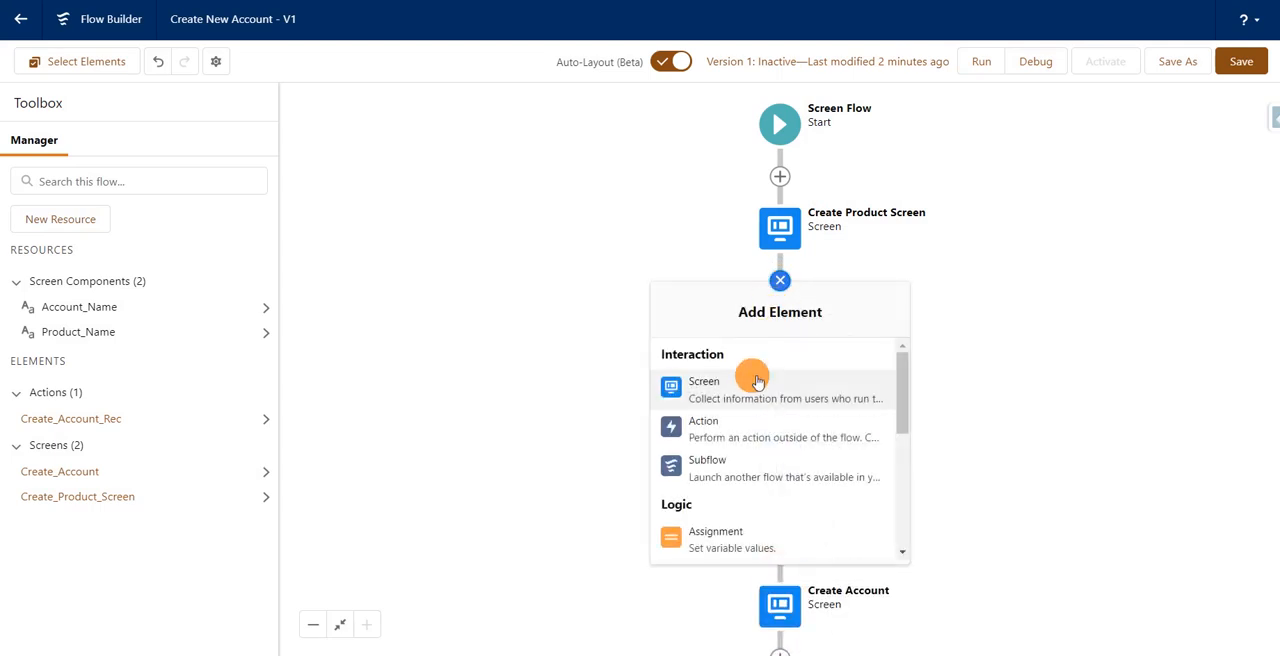
{"action": "left_click", "coordinate": [945, 278]}
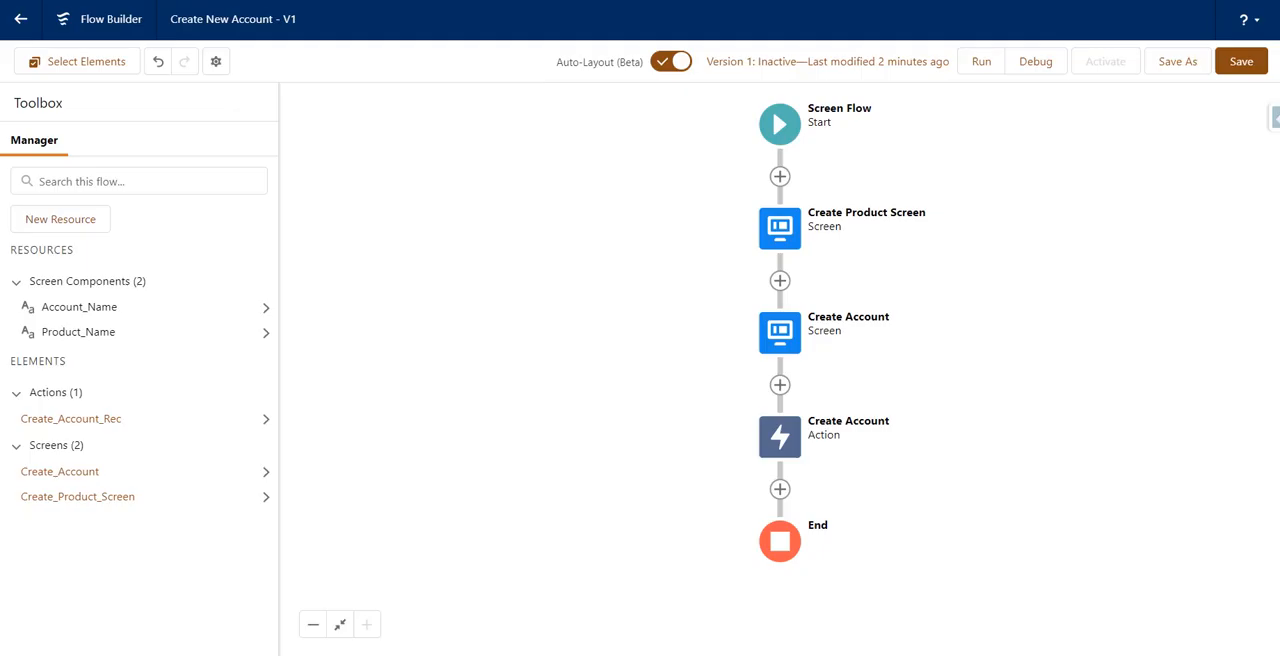
{"action": "left_click", "coordinate": [1234, 63]}
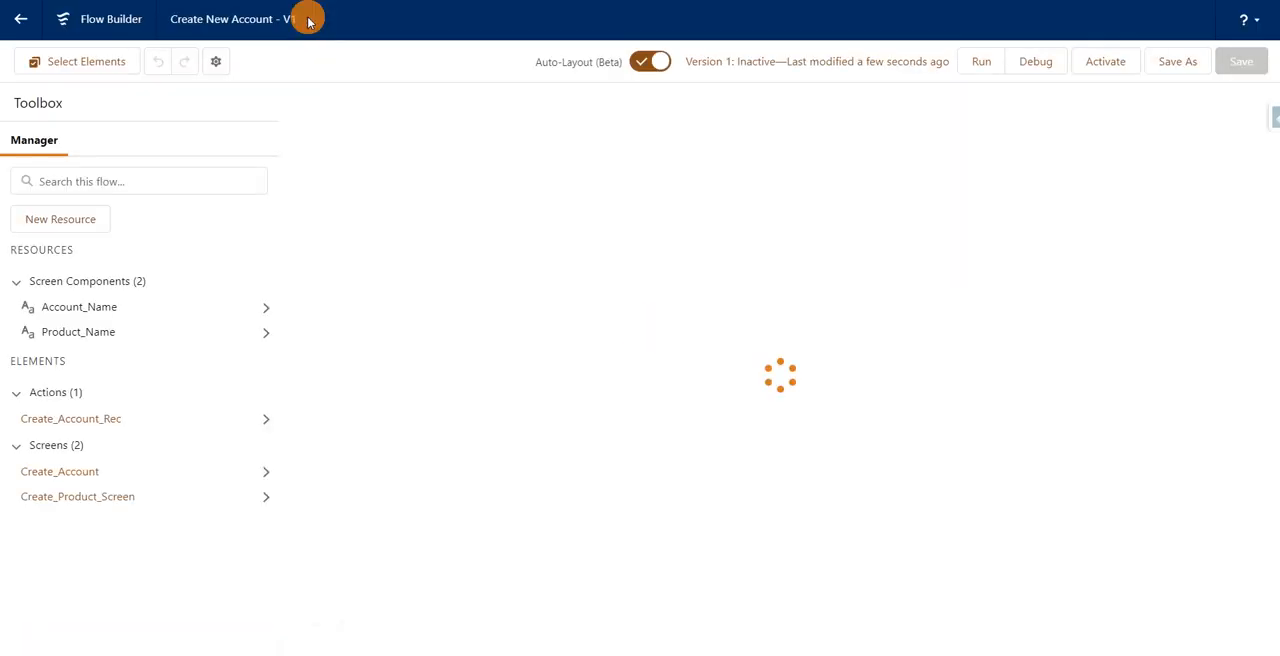
Step: Insert an action between Create Product Screen and the Create Account screen, using the New Product quick action
{"action": "left_click", "coordinate": [780, 326]}
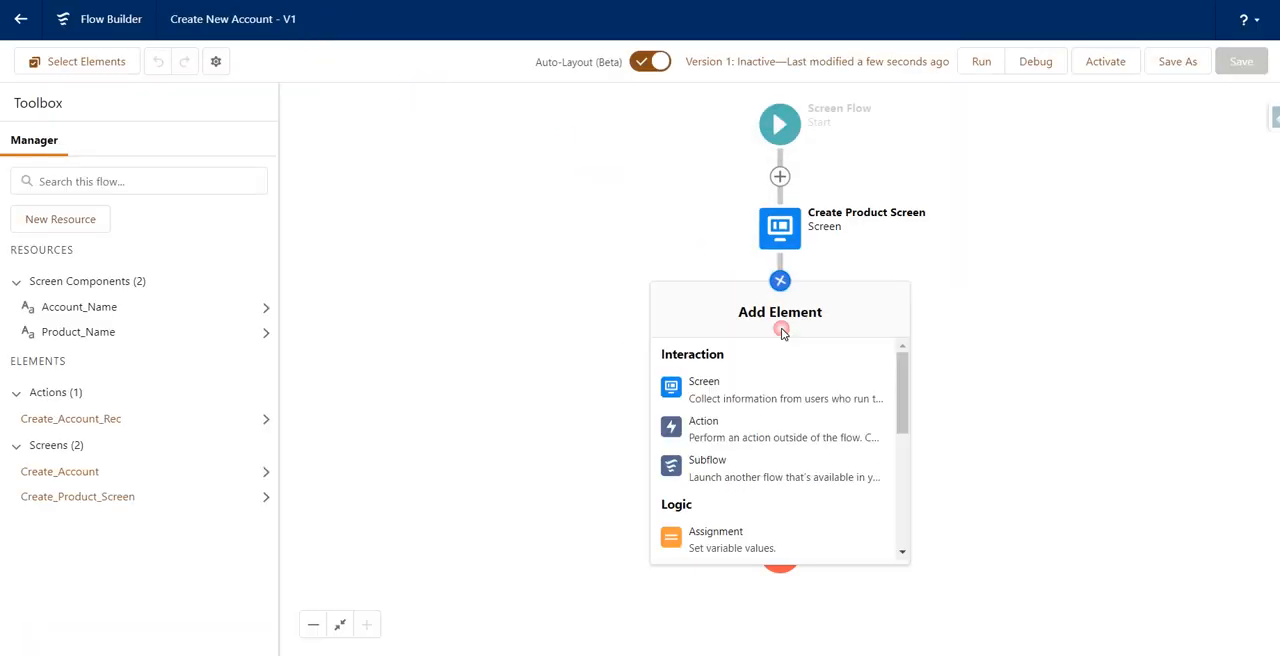
{"action": "left_click", "coordinate": [766, 425]}
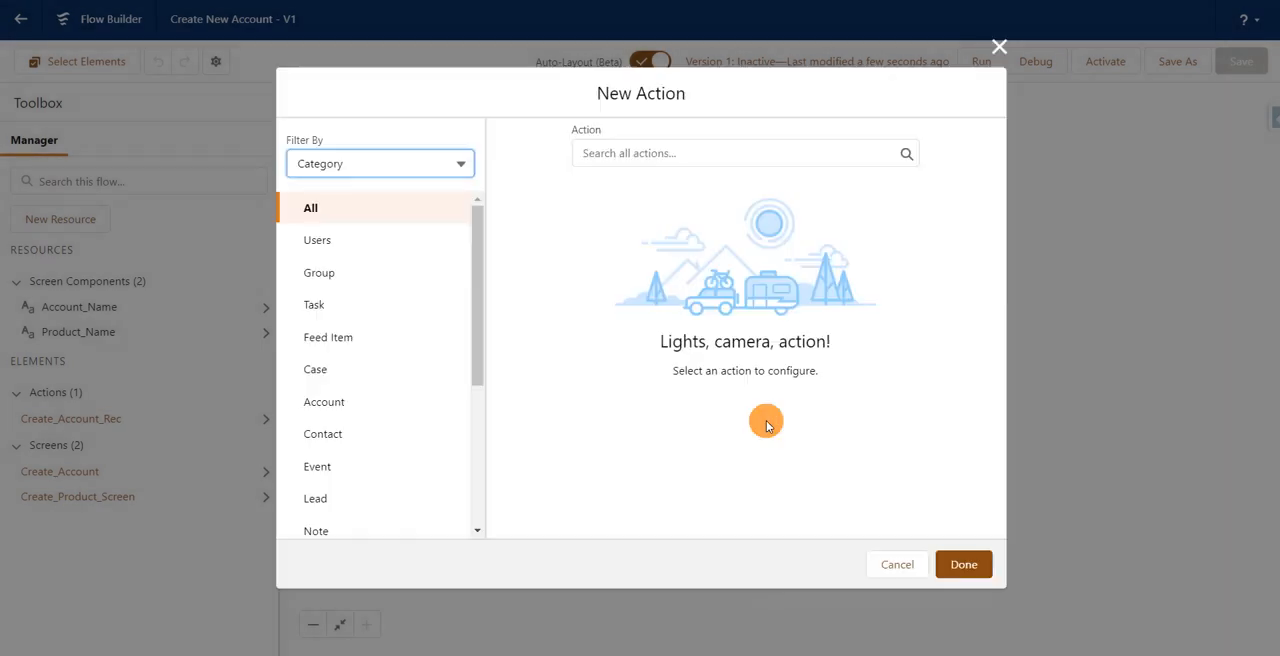
{"action": "left_click", "coordinate": [697, 150]}
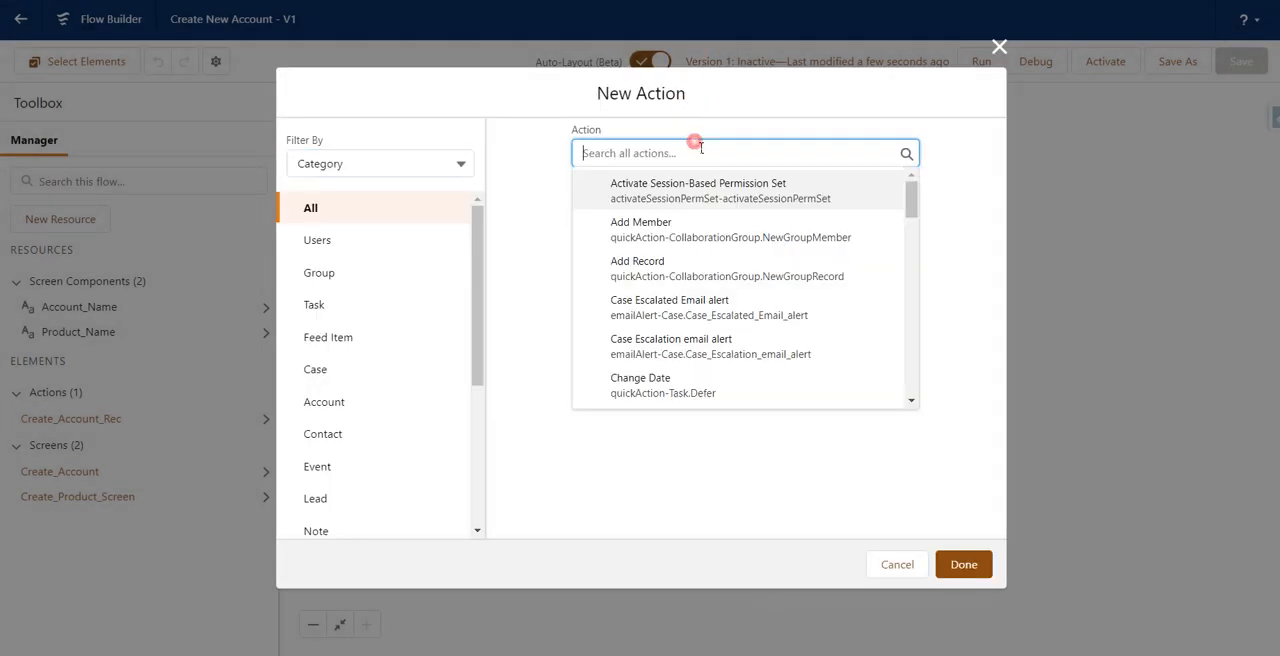
{"action": "key", "text": "ctrl+v"}
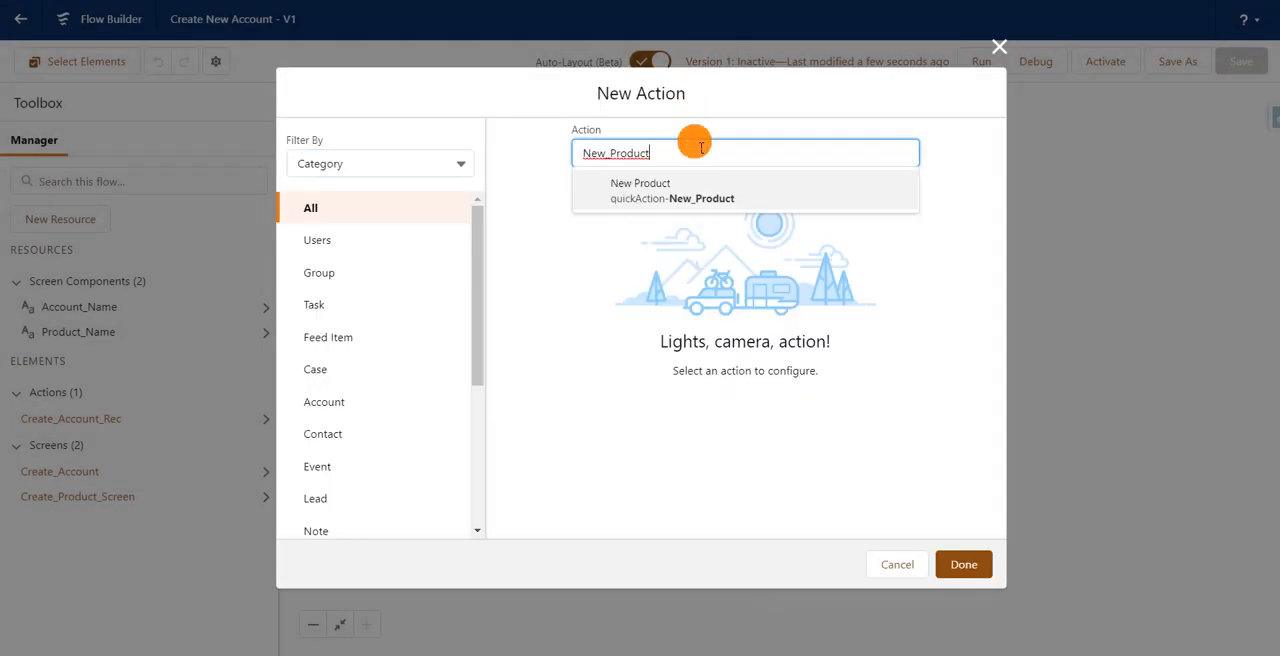
{"action": "left_click", "coordinate": [655, 190]}
Step: Label the action "Create a new Product", set its Product Name input to the Product_Name screen component, and finish it
{"action": "left_click", "coordinate": [617, 257]}
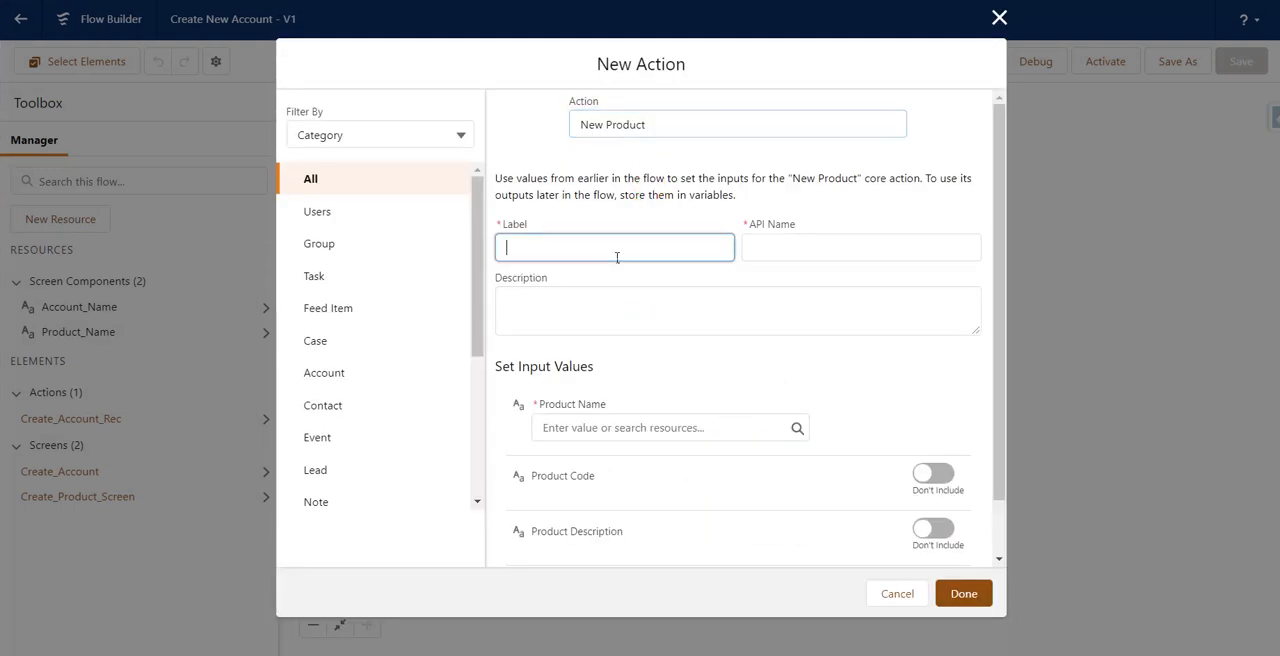
{"action": "type", "text": "Create a"}
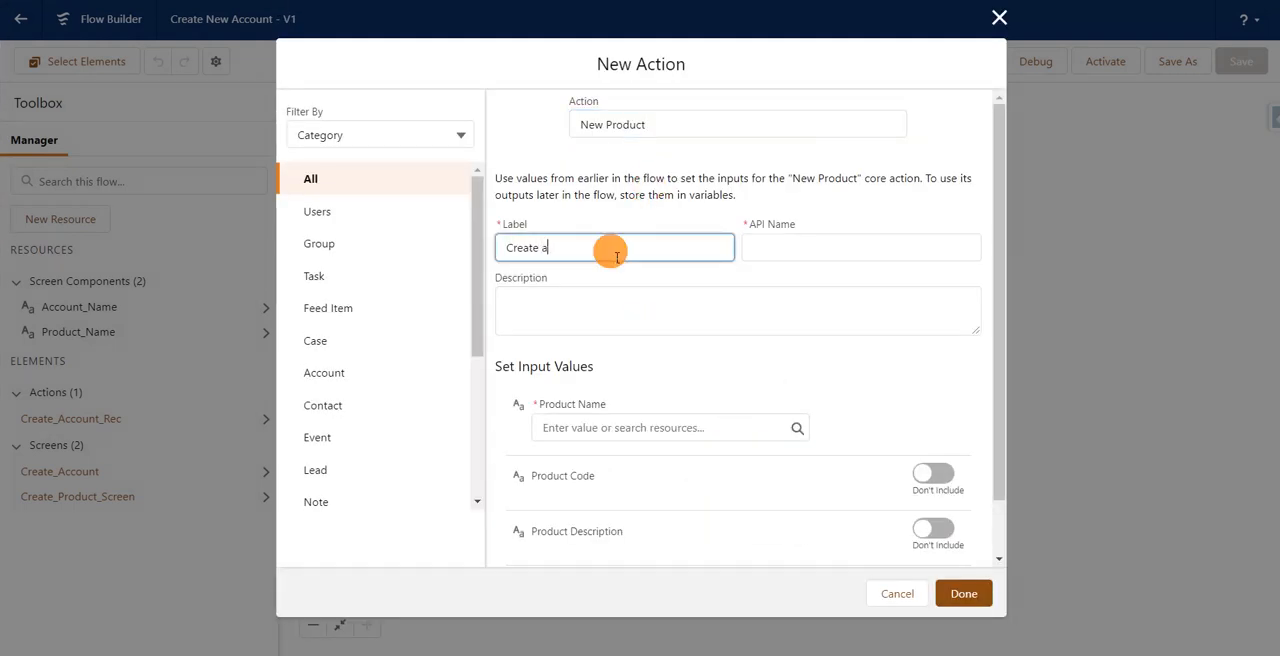
{"action": "type", "text": " new Product"}
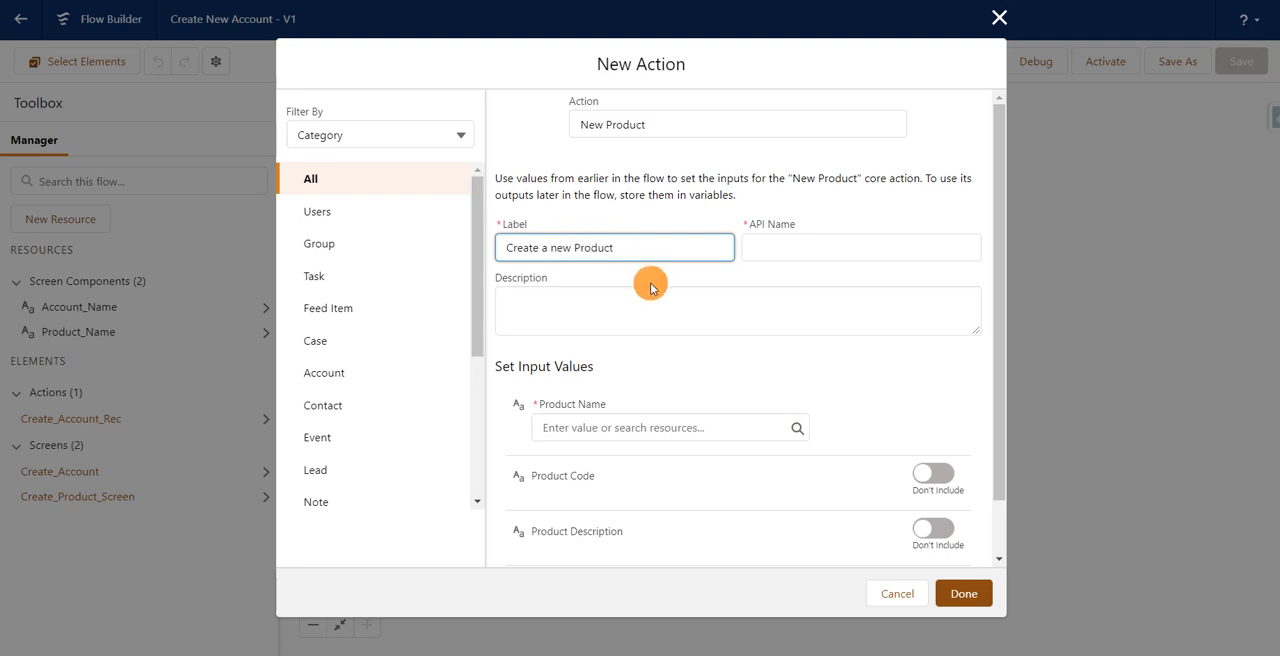
{"action": "left_click", "coordinate": [731, 374]}
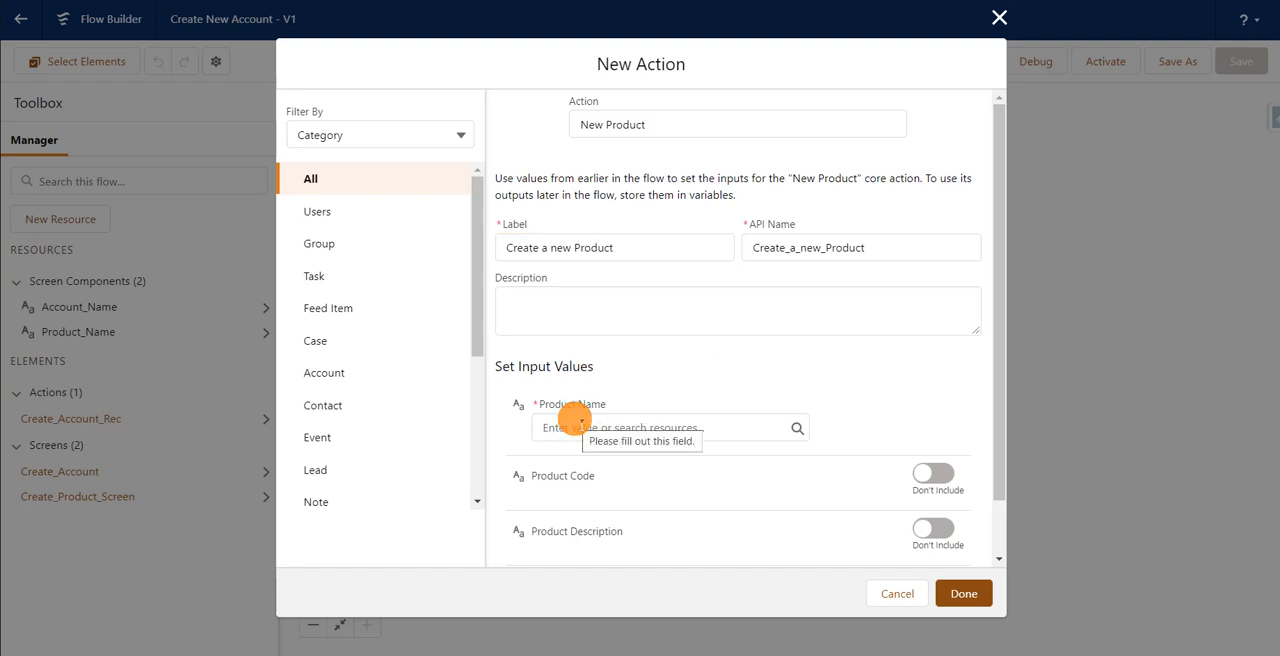
{"action": "left_click", "coordinate": [578, 427]}
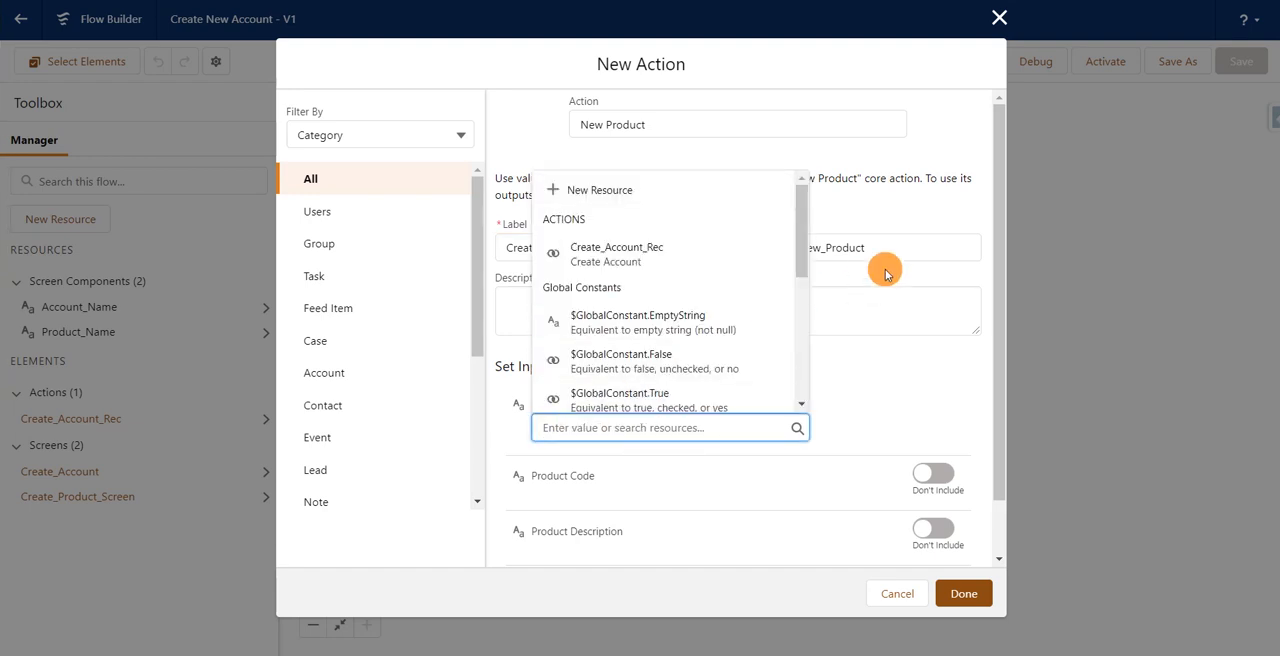
{"action": "left_click_drag", "start_coordinate": [800, 263], "coordinate": [803, 366]}
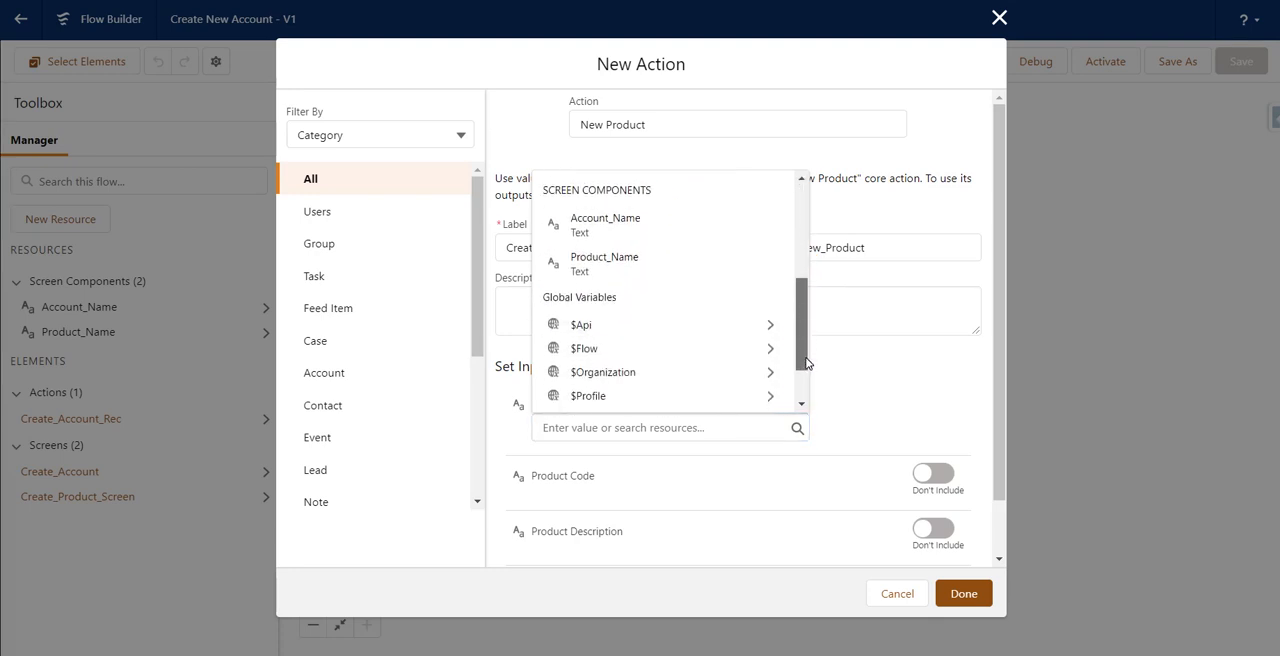
{"action": "left_click", "coordinate": [660, 268]}
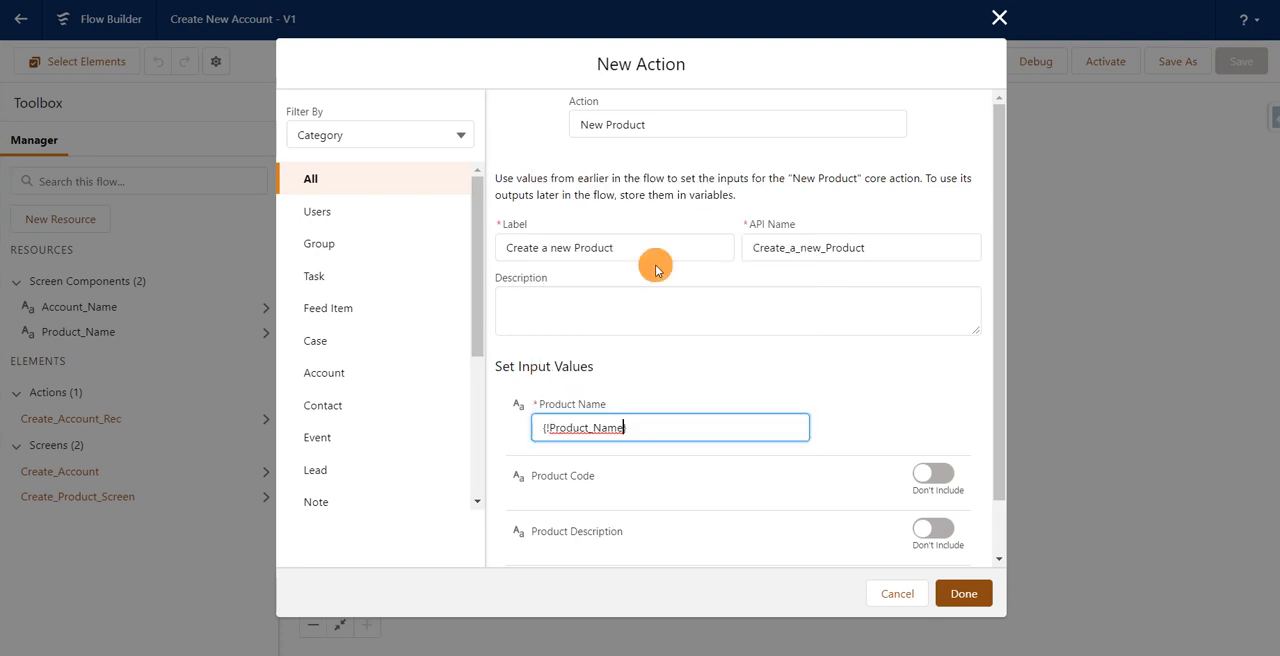
{"action": "left_click", "coordinate": [964, 594]}
Step: Save the flow and debug it with the default options, submitting "Laptop" as the product name
{"action": "left_click", "coordinate": [1238, 63]}
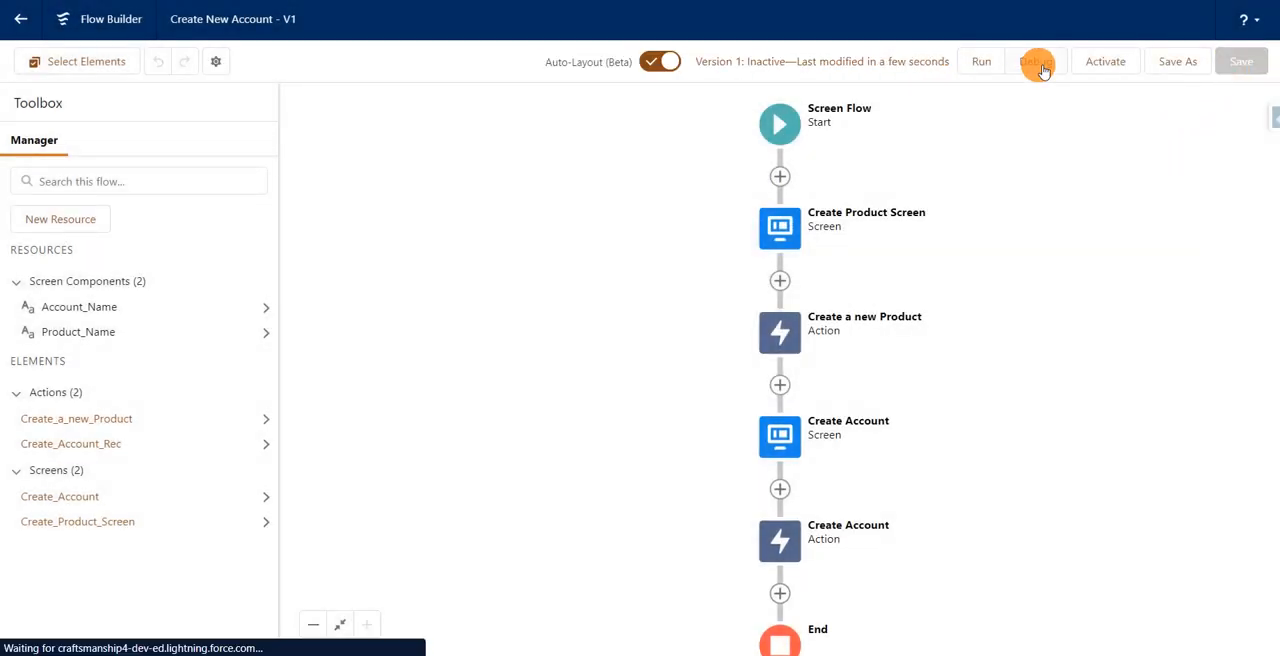
{"action": "left_click", "coordinate": [1038, 65]}
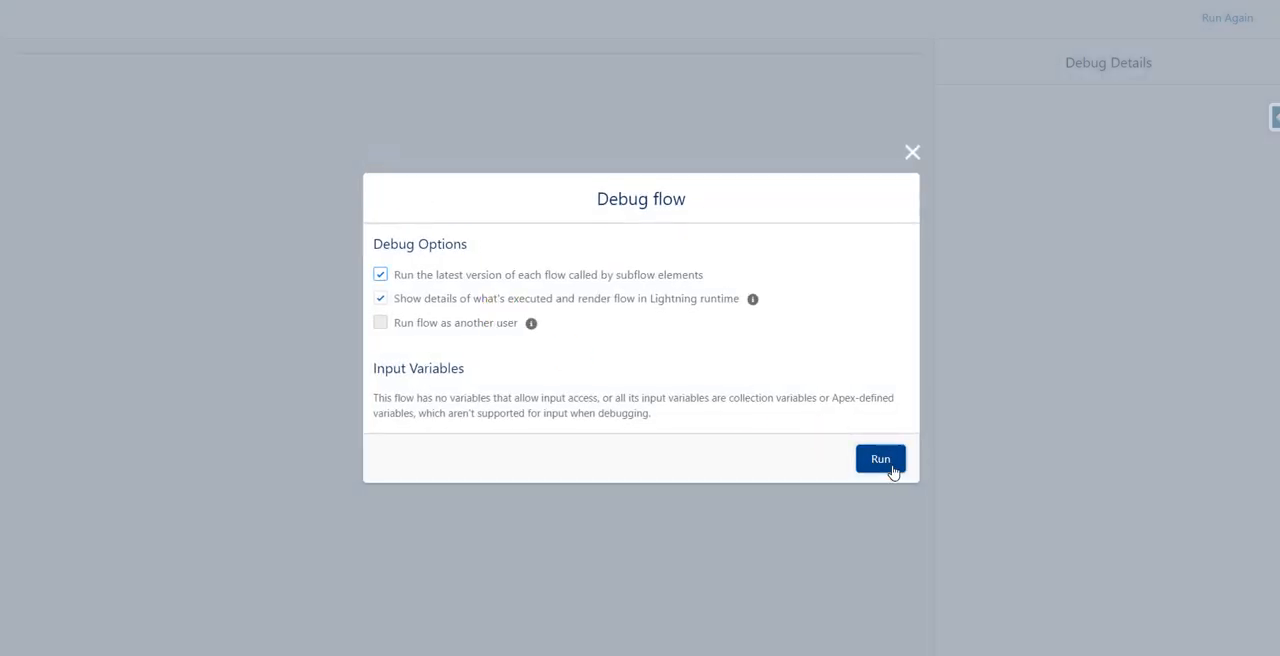
{"action": "left_click", "coordinate": [886, 464]}
{"action": "left_click", "coordinate": [316, 148]}
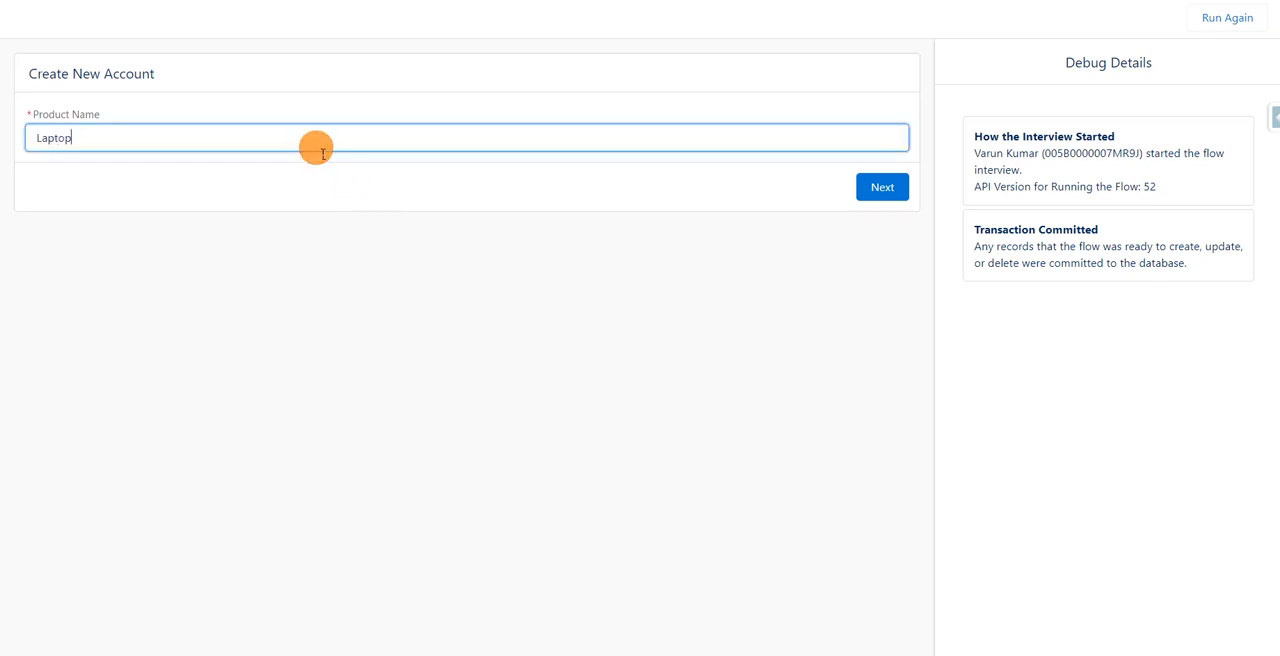
{"action": "left_click", "coordinate": [871, 176]}
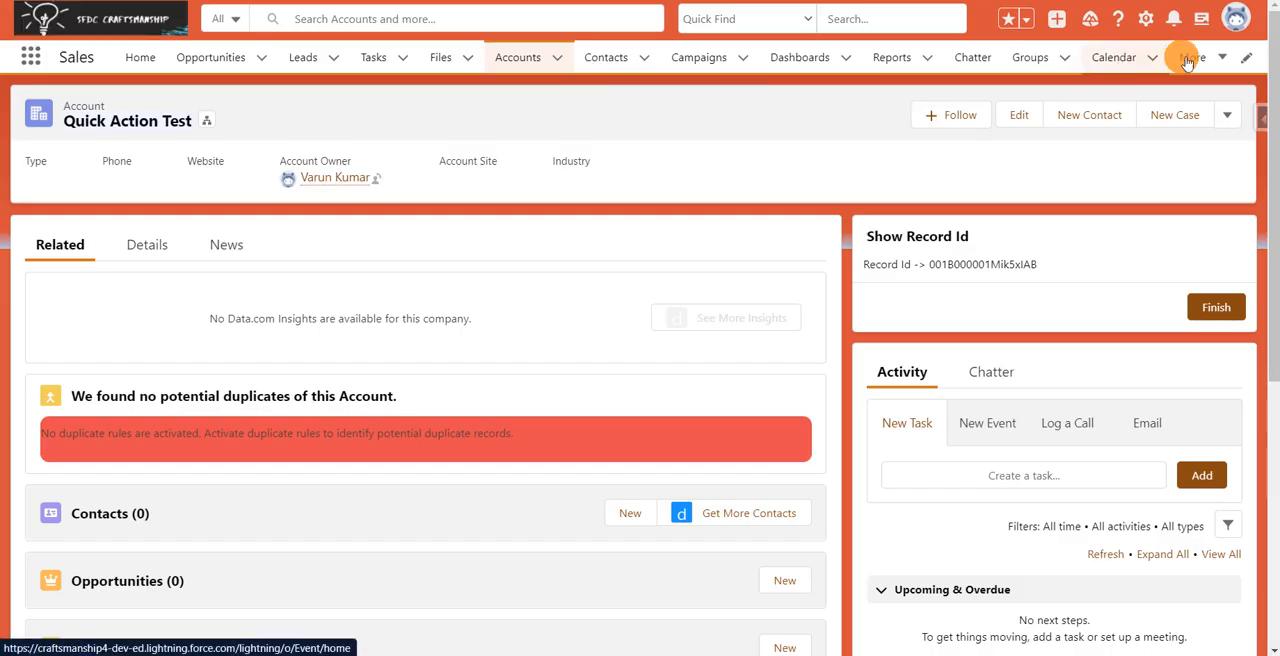
Step: Switch to the Sales app, search its apps and items for "prod", and go to the Products list
{"action": "left_click", "coordinate": [1192, 58]}
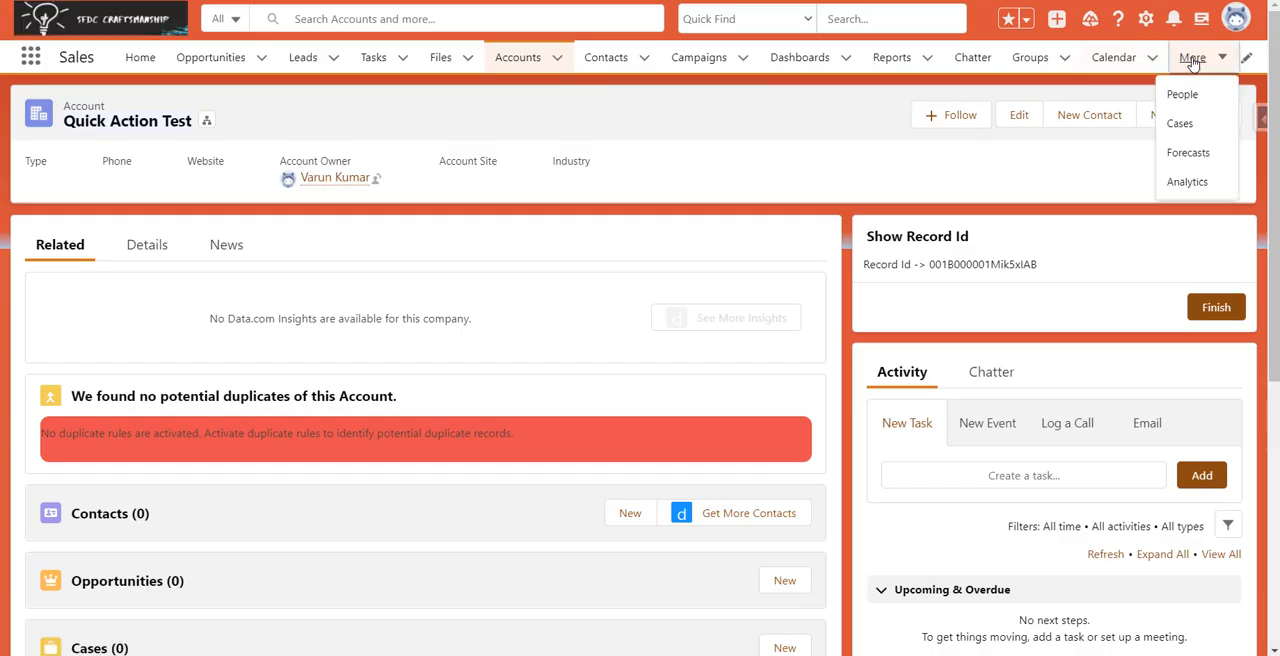
{"action": "left_click", "coordinate": [1192, 58]}
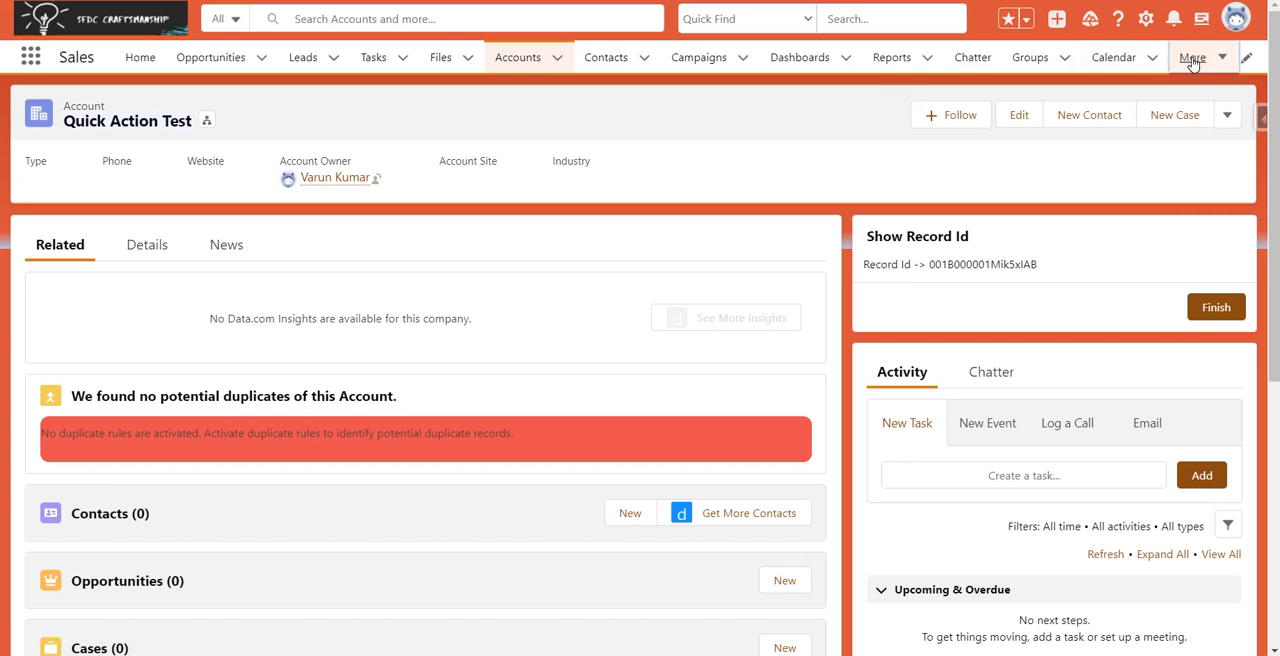
{"action": "left_click", "coordinate": [30, 66]}
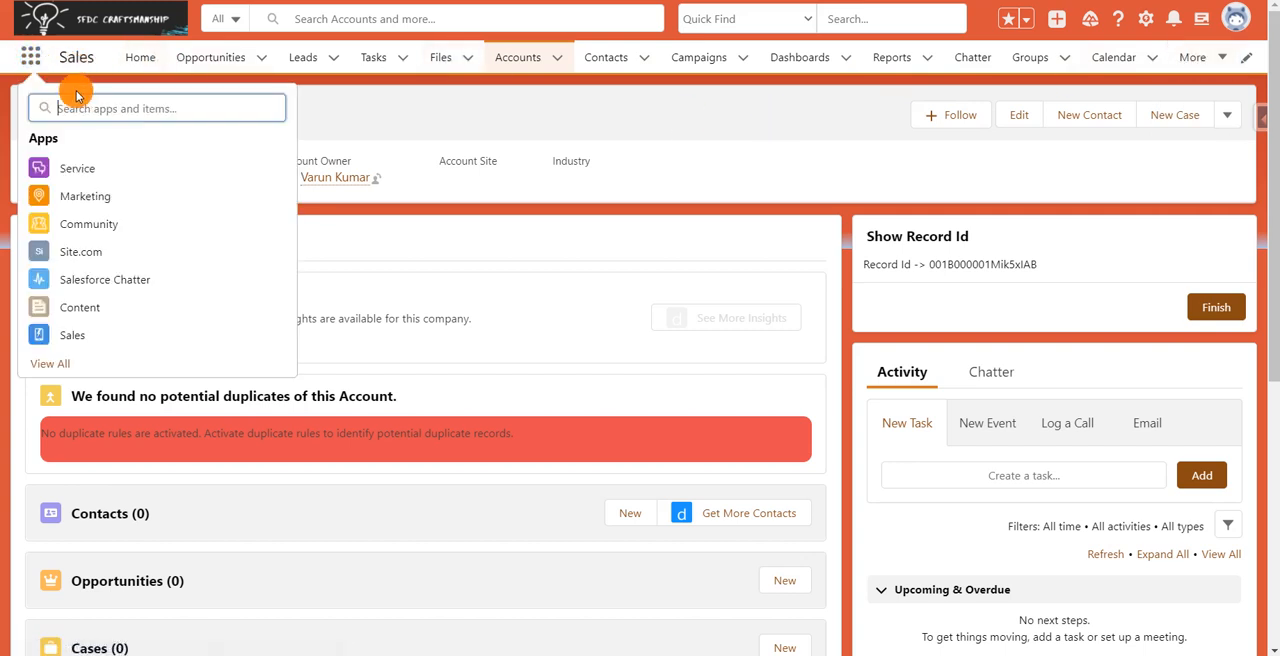
{"action": "left_click", "coordinate": [76, 100]}
{"action": "type", "text": "prod"}
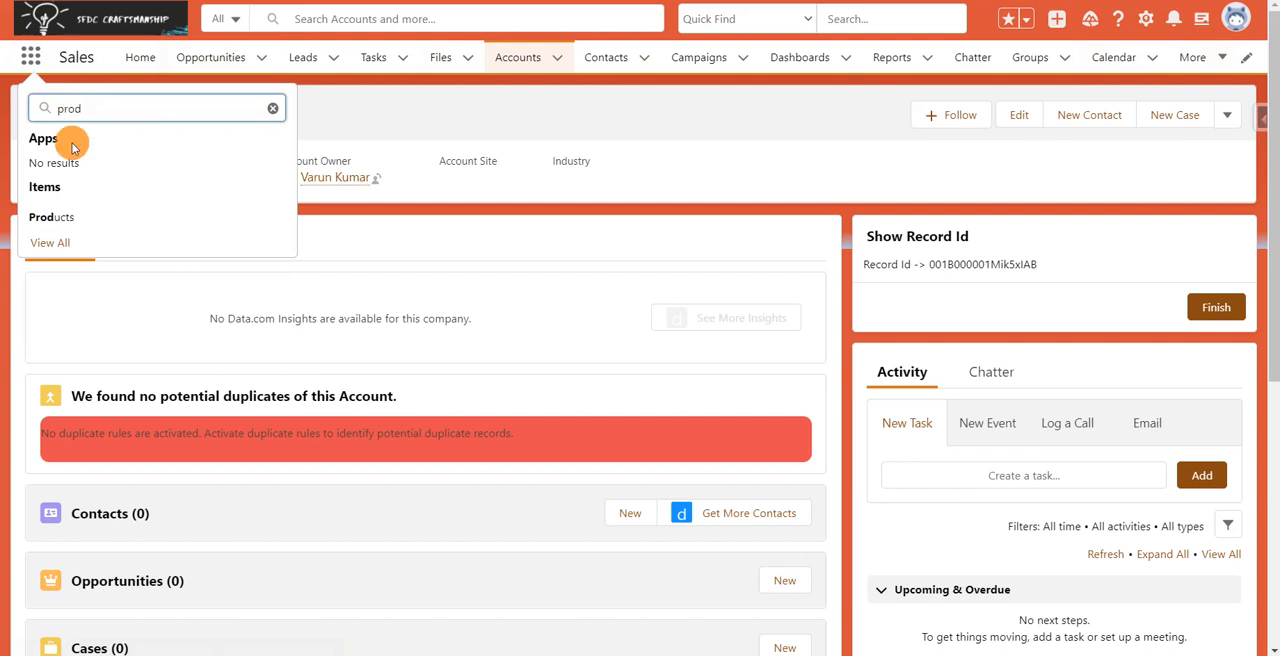
{"action": "left_click", "coordinate": [43, 220]}
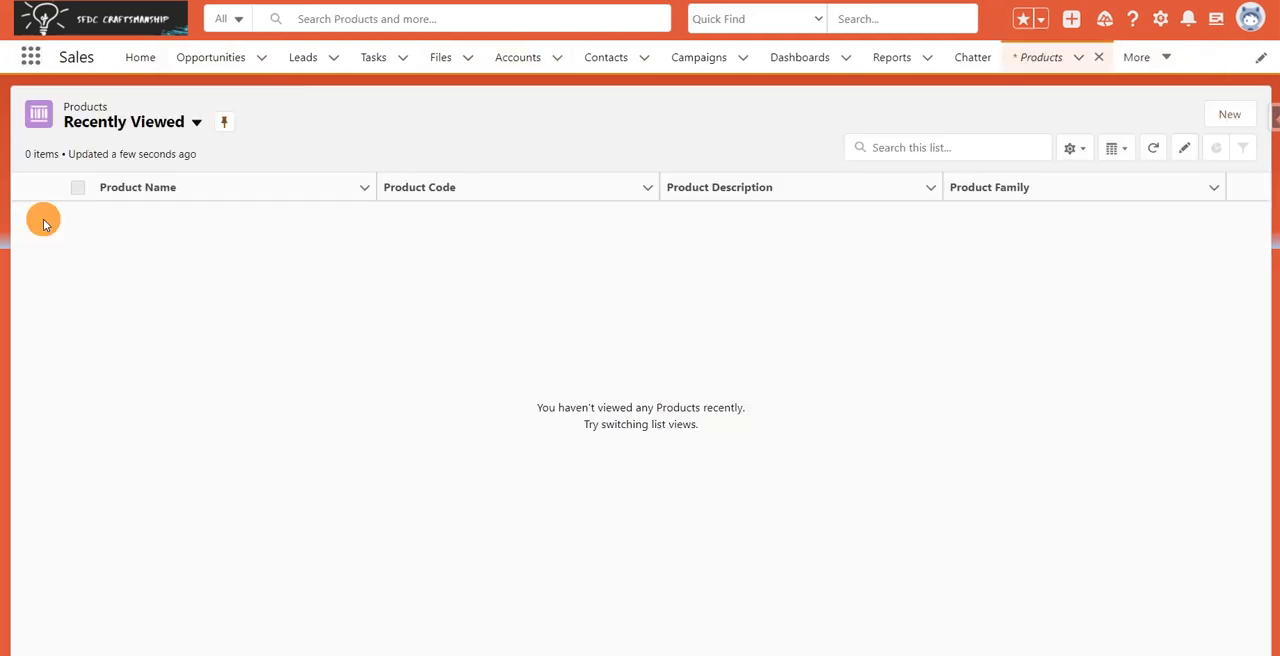
Step: Show the All Products list view and open the Laptop product record
{"action": "left_click", "coordinate": [130, 121]}
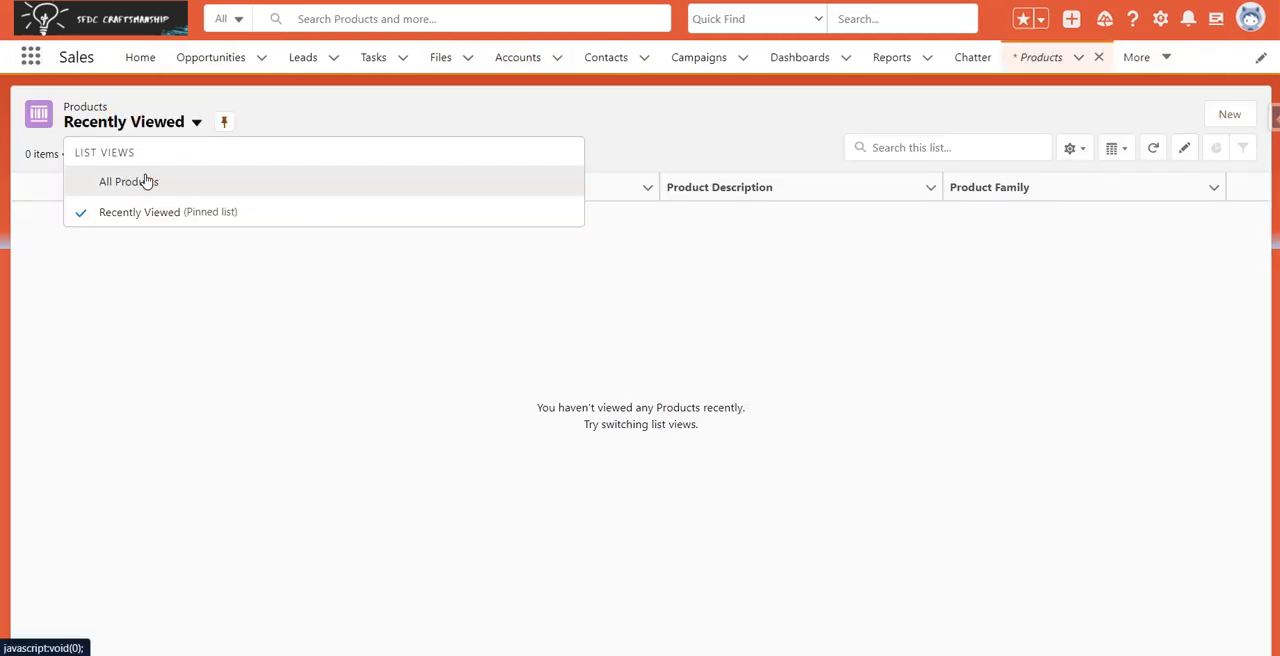
{"action": "left_click", "coordinate": [147, 178]}
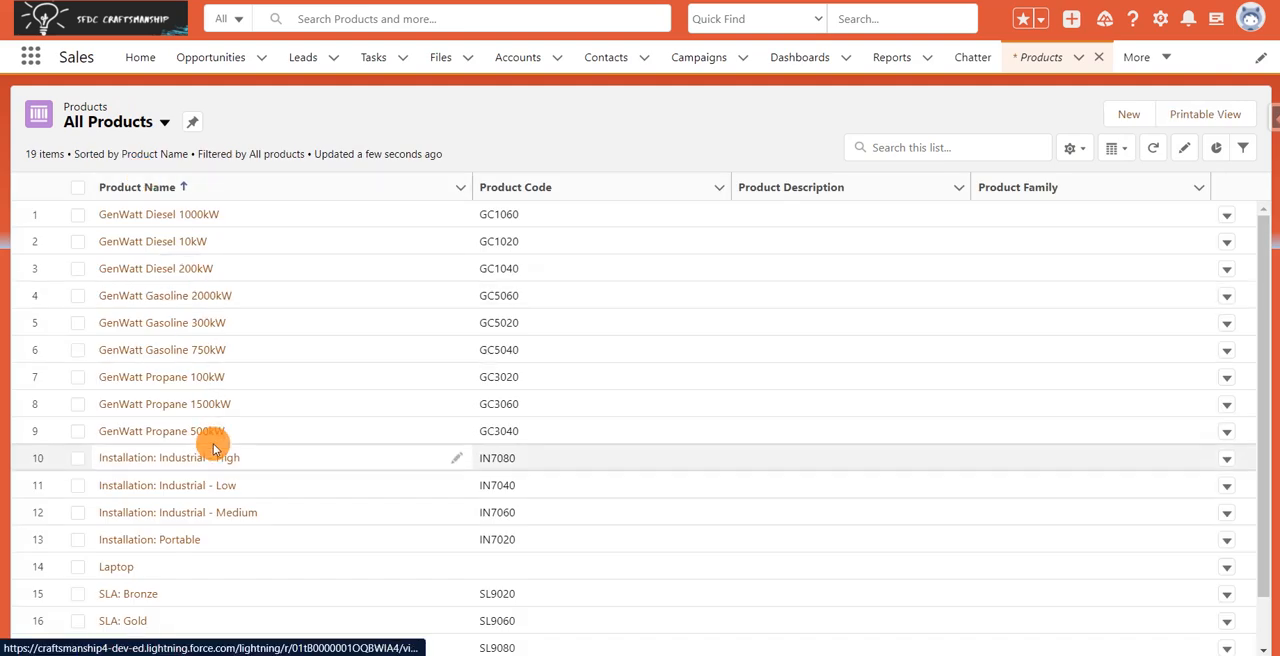
{"action": "left_click", "coordinate": [116, 569]}
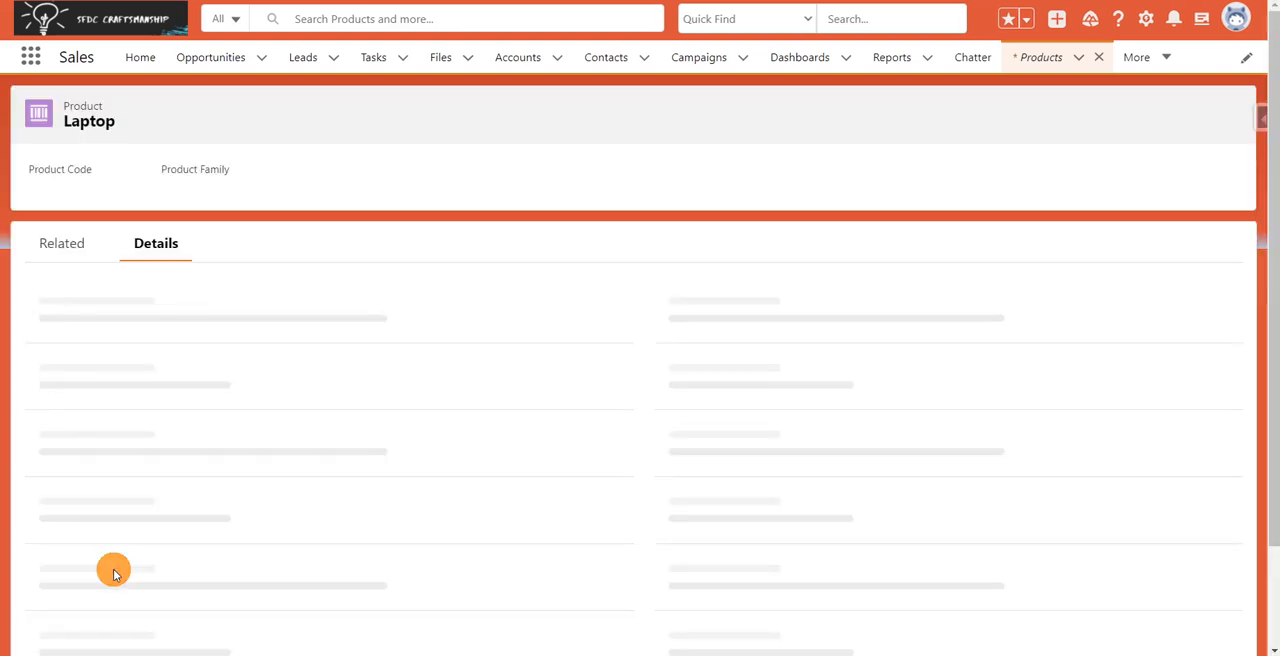